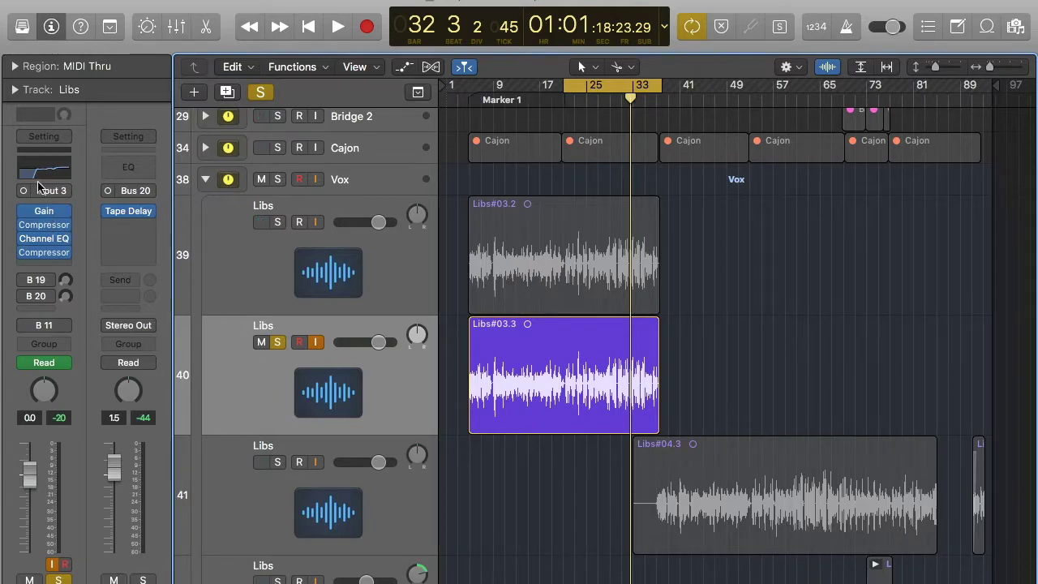
Browse the Libs vocal's insert effect list and close it without adding anything
mouse_move(46, 256)
left_click(54, 263)
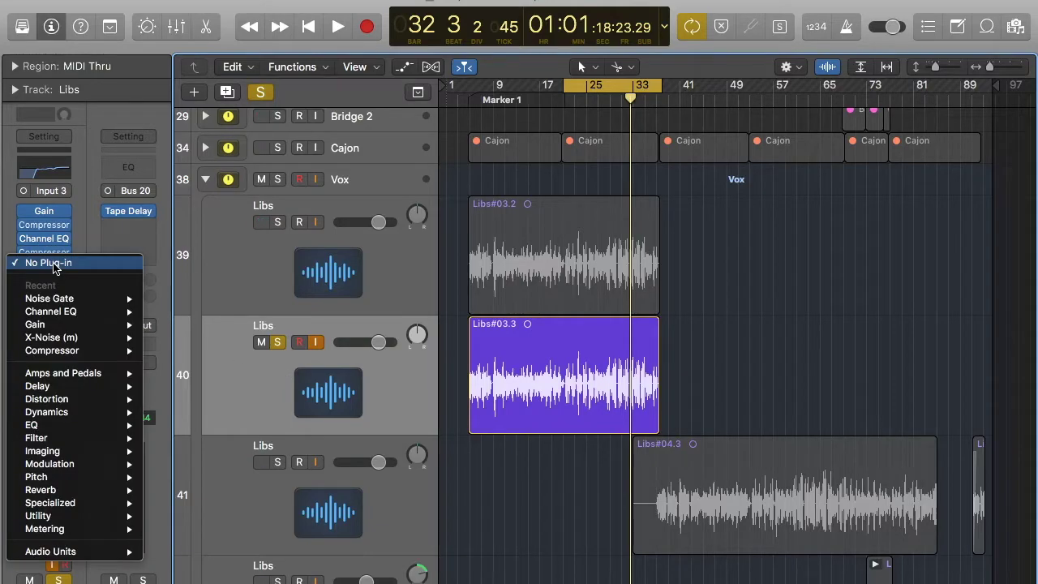
mouse_move(63, 492)
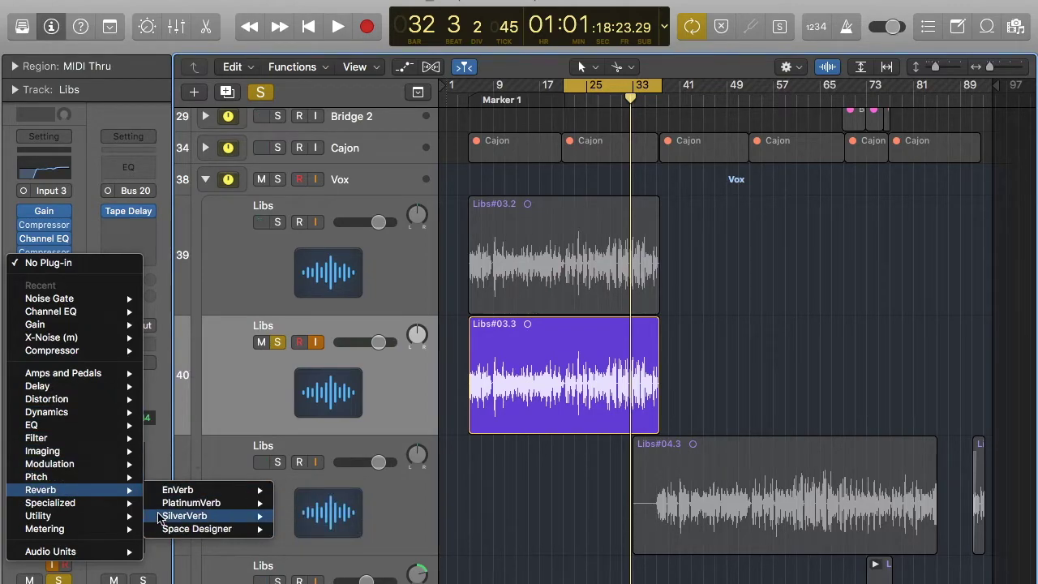
left_click(163, 282)
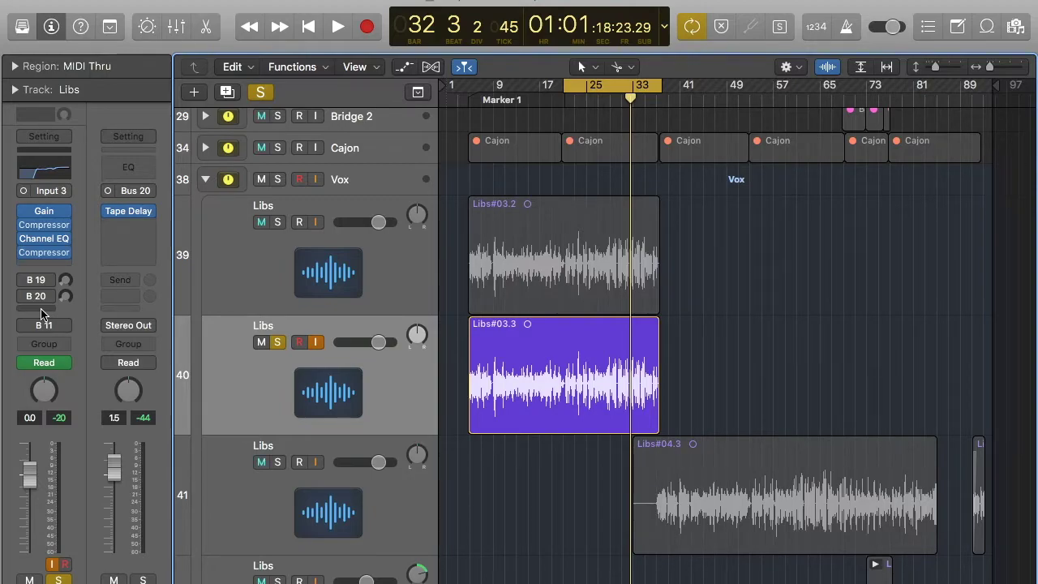
Route a new send from the Libs vocal to Bus 22, creating its aux return
left_click(42, 314)
mouse_move(61, 389)
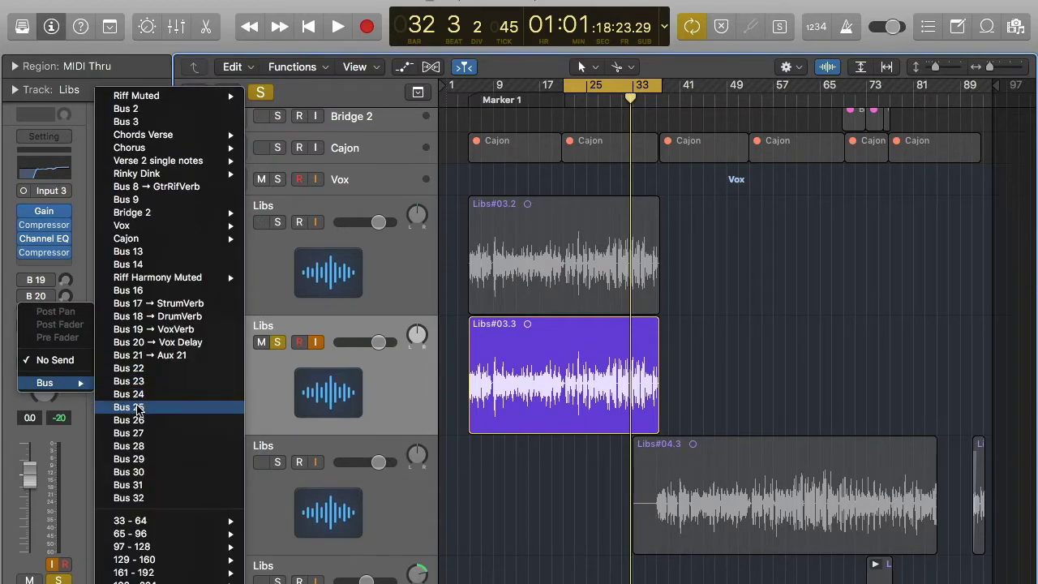
left_click(149, 370)
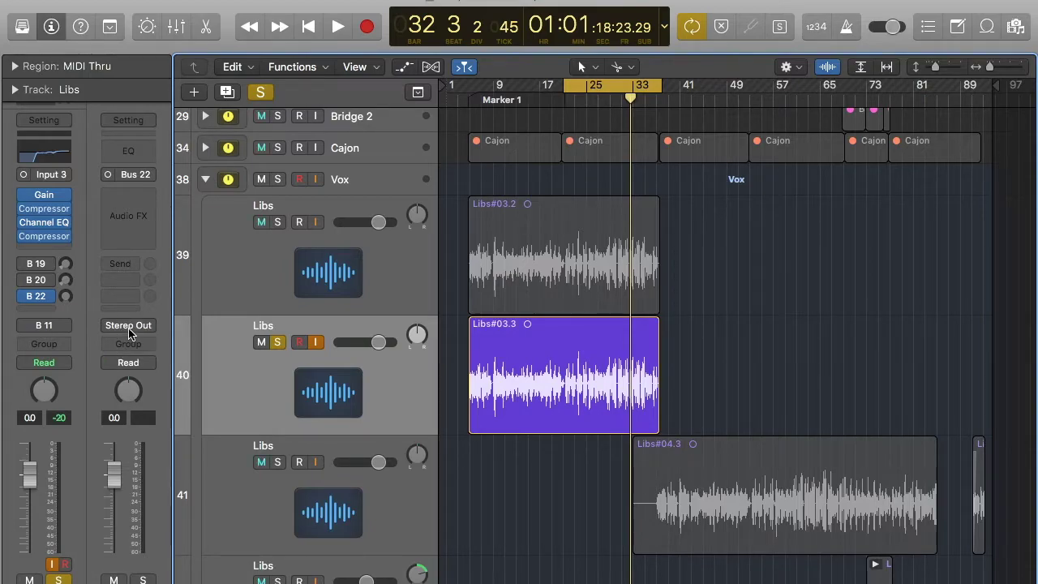
Load a Mono->Stereo Space Designer reverb into the Bus 22 aux's Audio FX slot
left_click(127, 197)
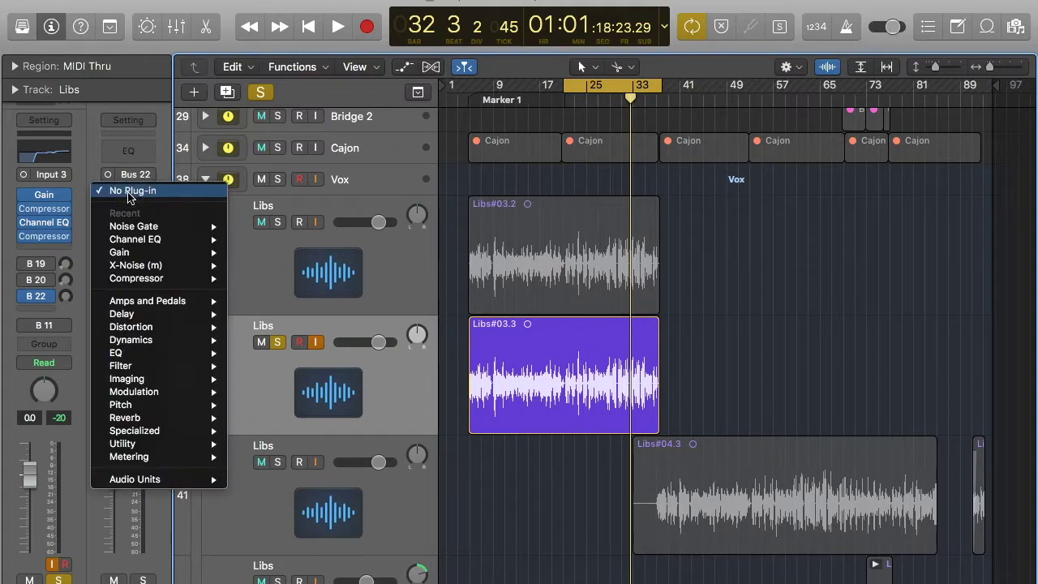
mouse_move(149, 370)
mouse_move(148, 420)
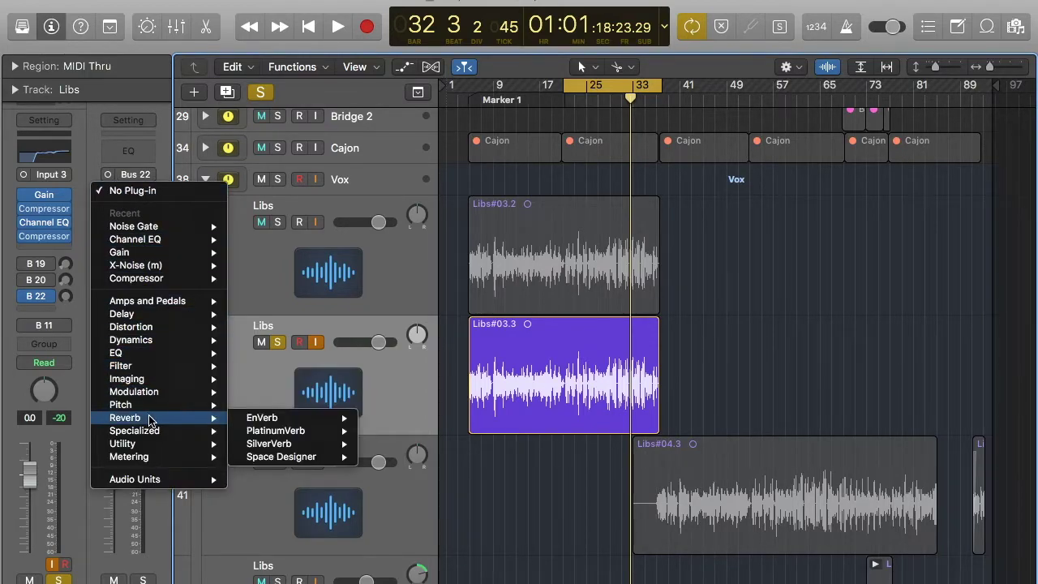
mouse_move(306, 424)
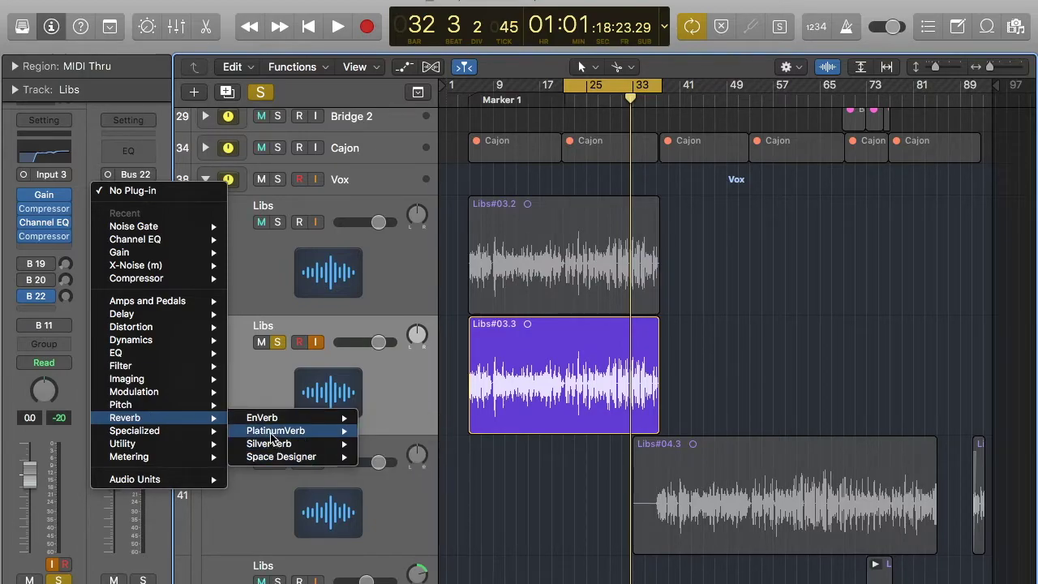
mouse_move(279, 461)
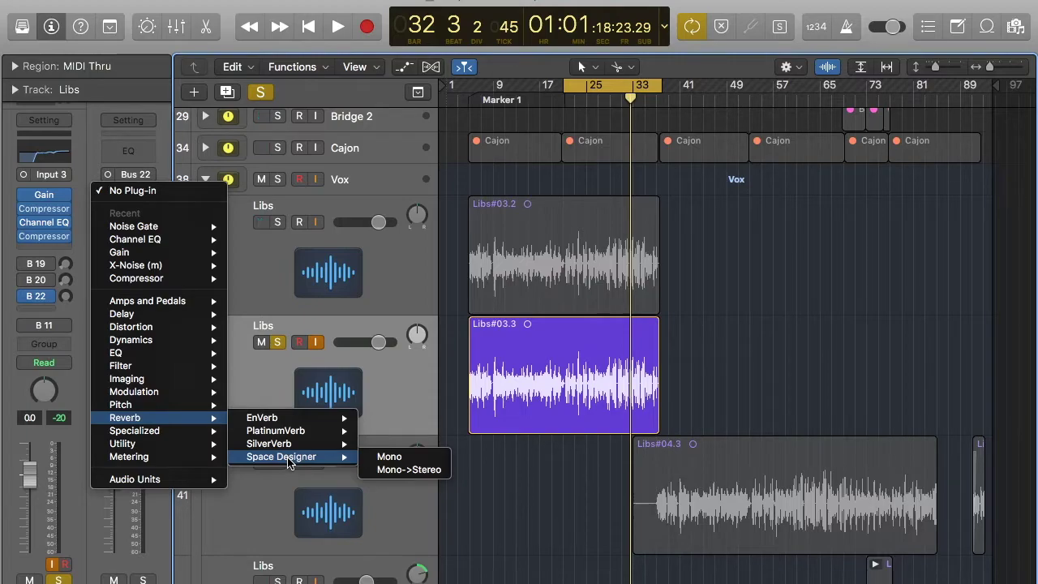
key("Escape")
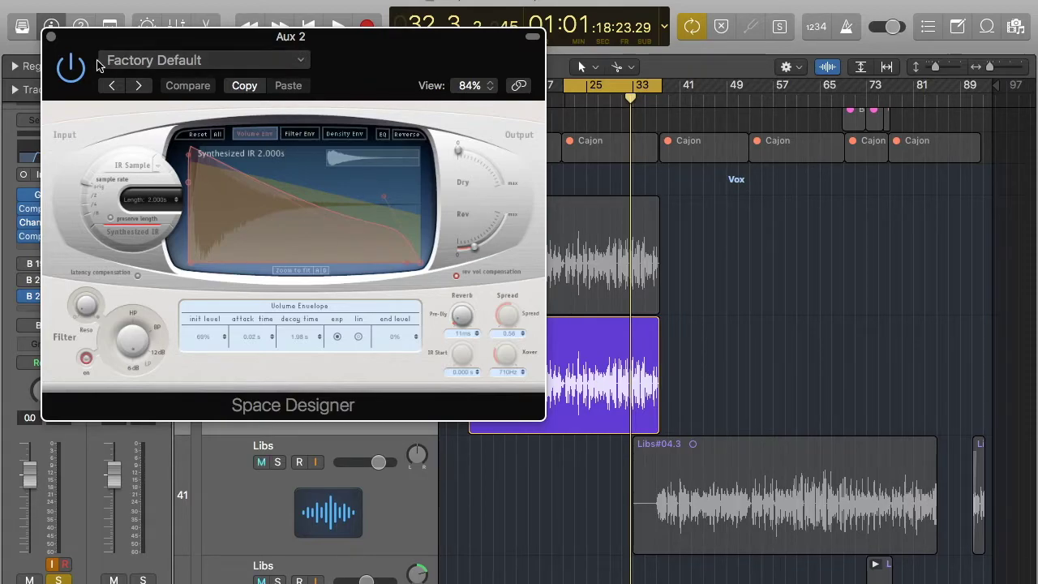
Open Space Designer's preset library and browse Large, Medium, Small Spaces and Warped Effects
left_click(296, 64)
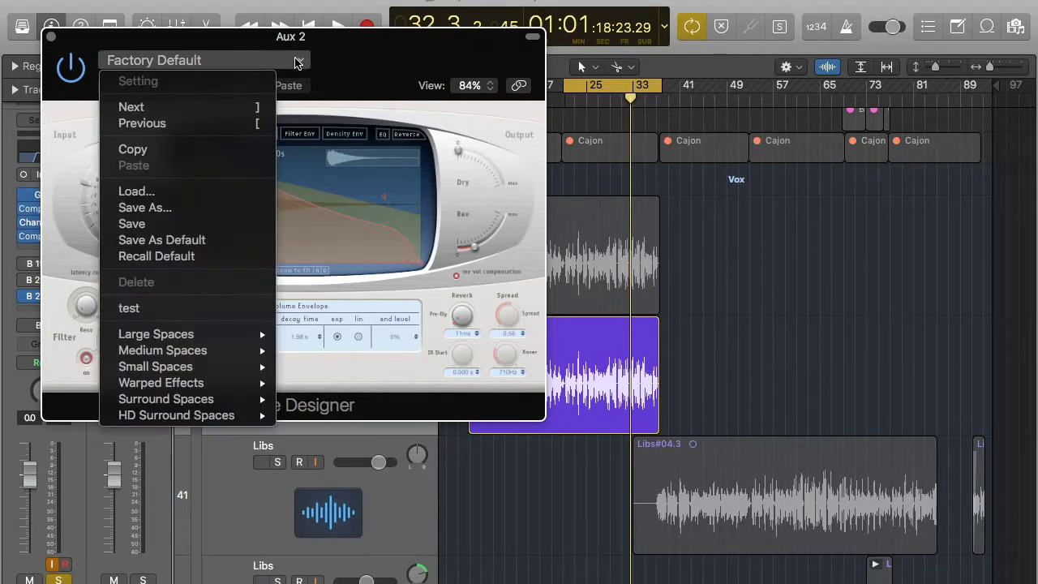
mouse_move(195, 339)
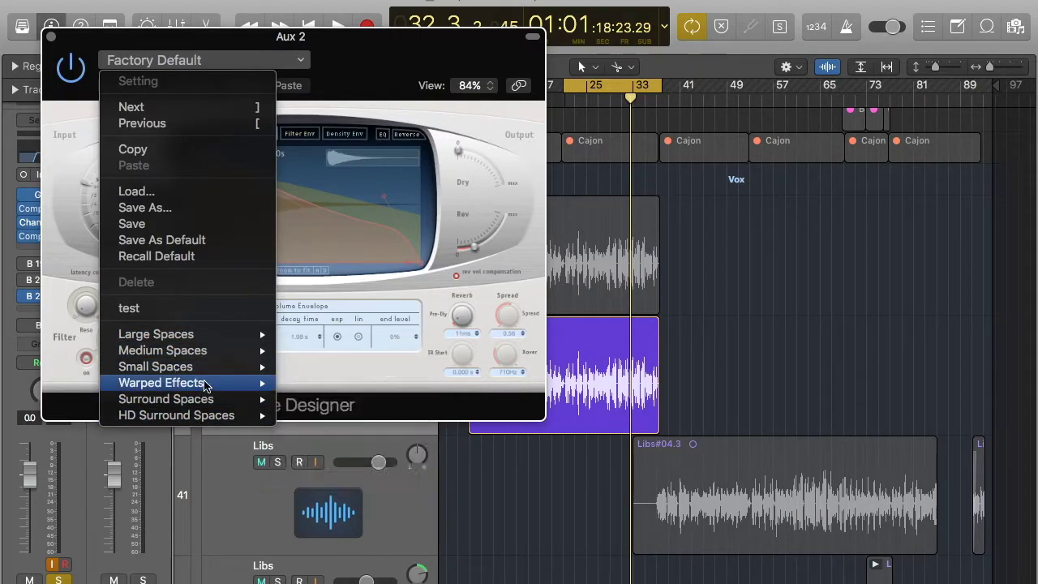
mouse_move(211, 403)
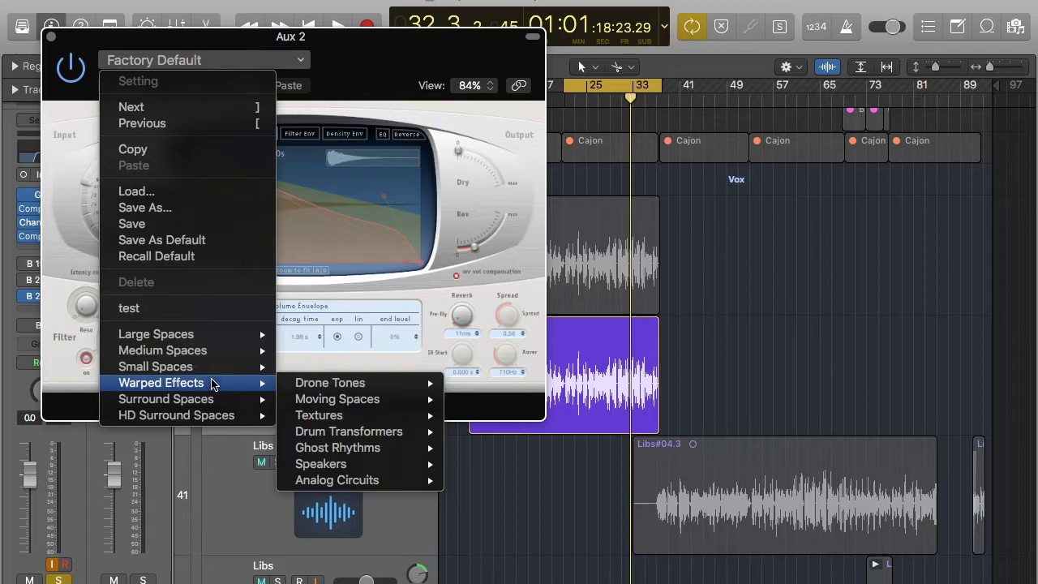
mouse_move(216, 367)
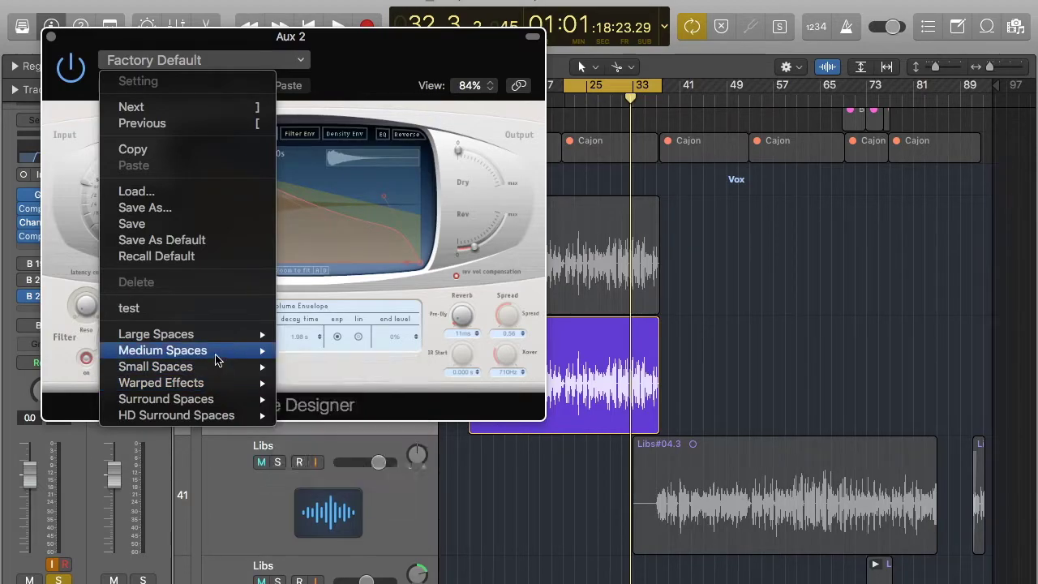
mouse_move(216, 355)
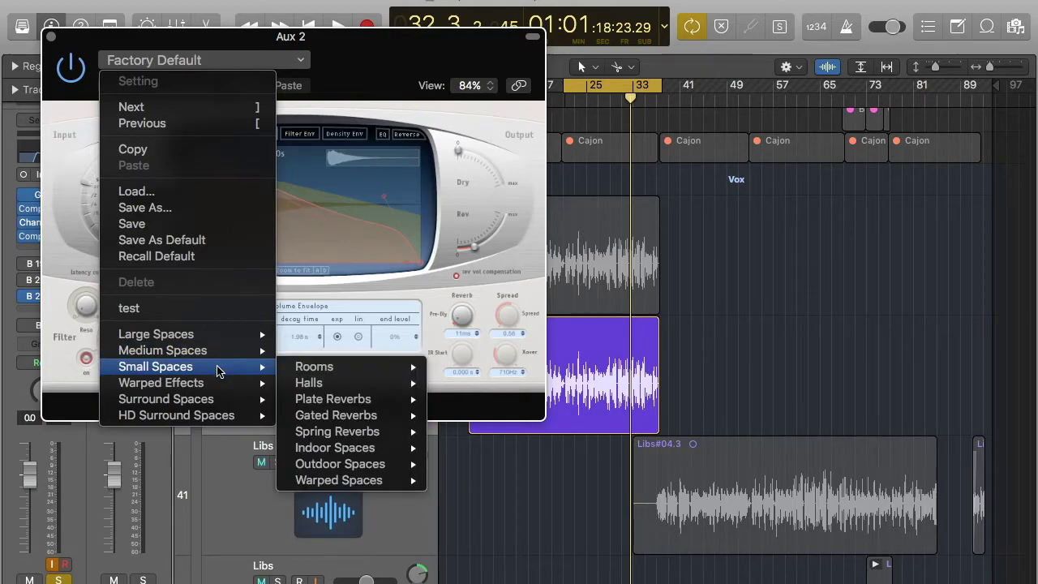
mouse_move(360, 371)
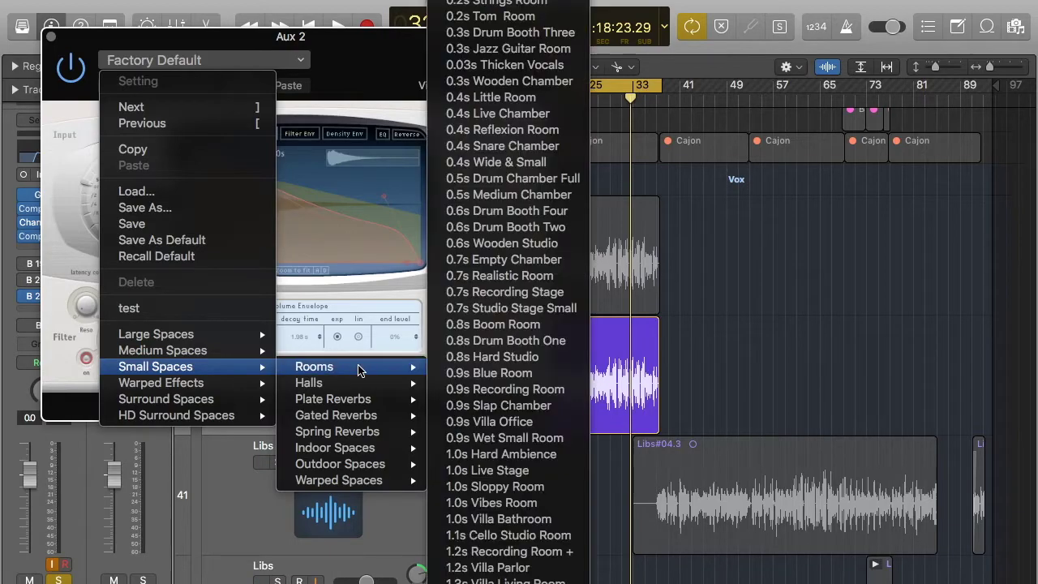
mouse_move(369, 484)
mouse_move(379, 403)
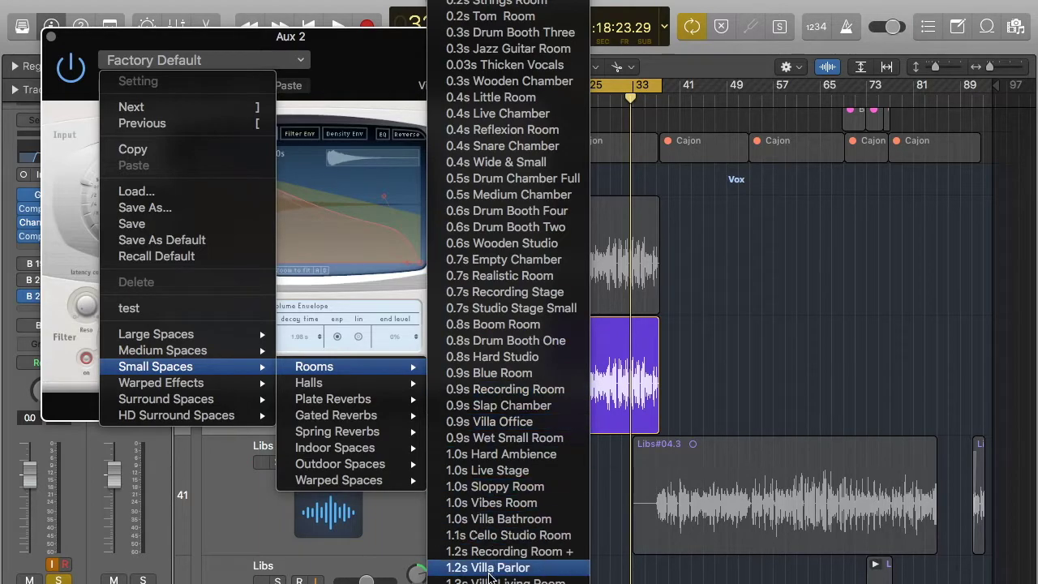
mouse_move(511, 581)
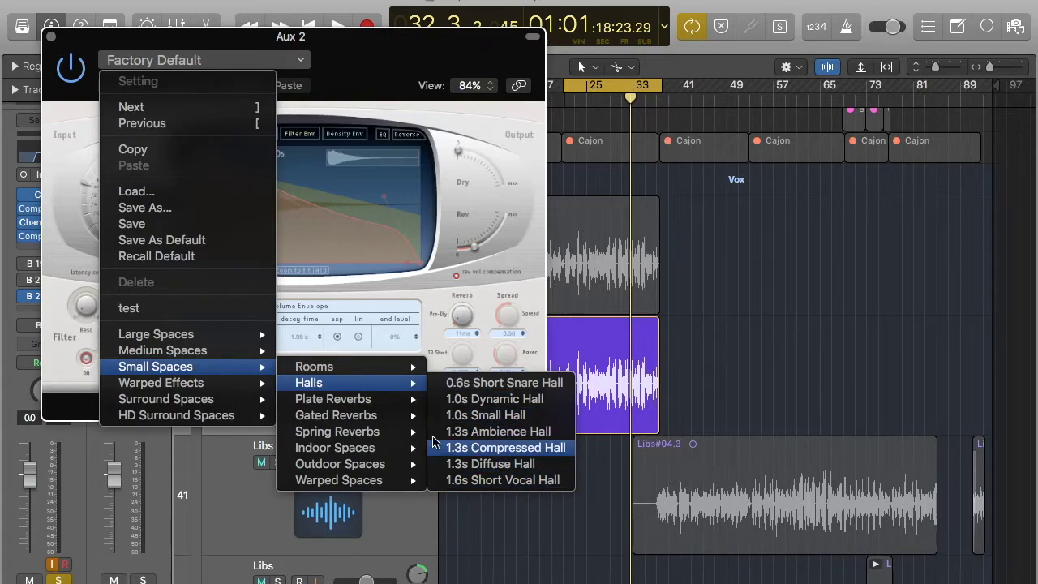
mouse_move(398, 424)
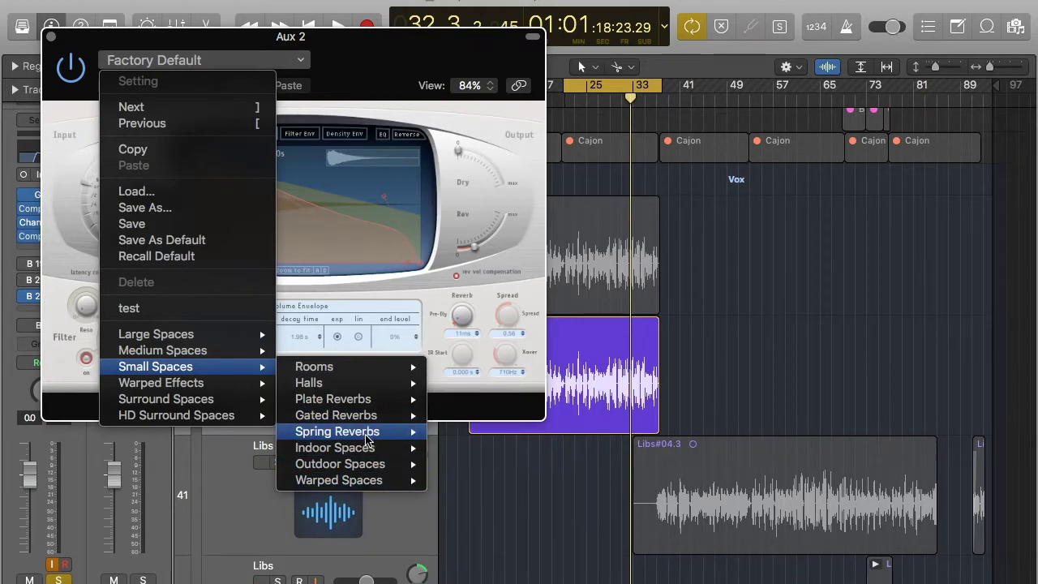
mouse_move(365, 438)
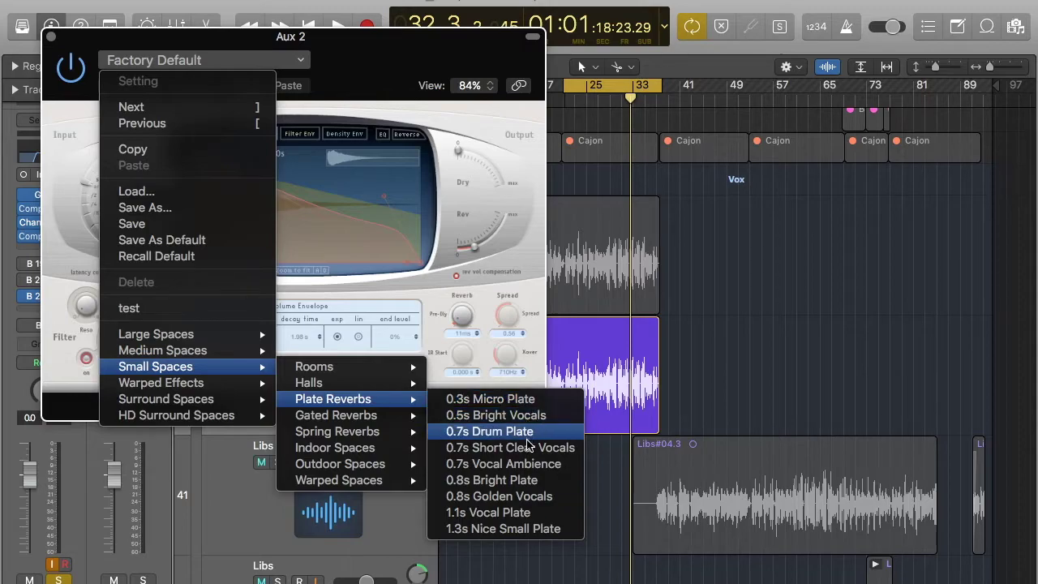
Load the 1.1s Vocal Plate preset, turn the reverb output near maximum, and close Space Designer
left_click(513, 513)
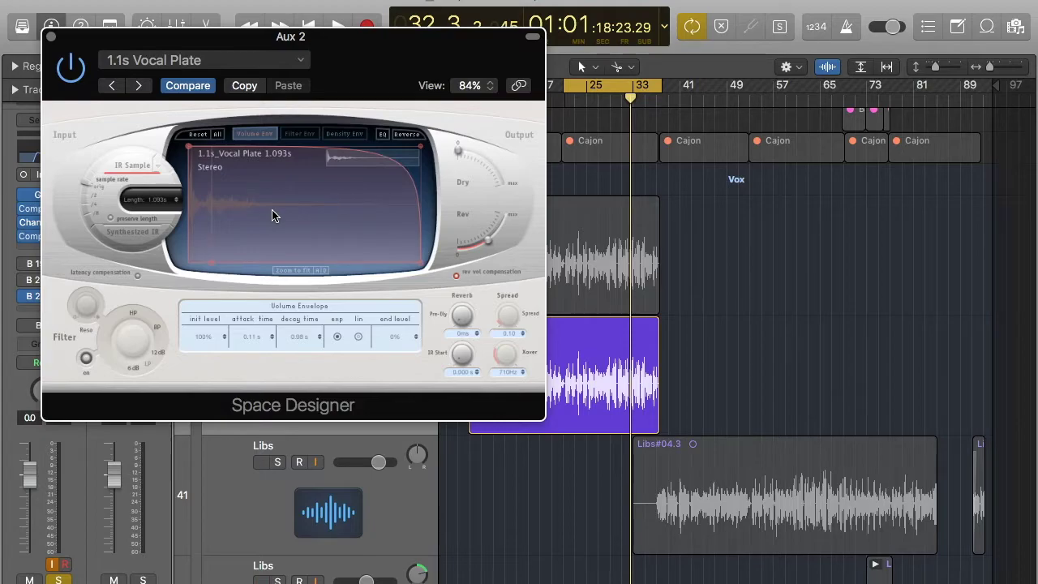
left_click_drag(480, 231, 482, 182)
left_click_drag(489, 241, 529, 168)
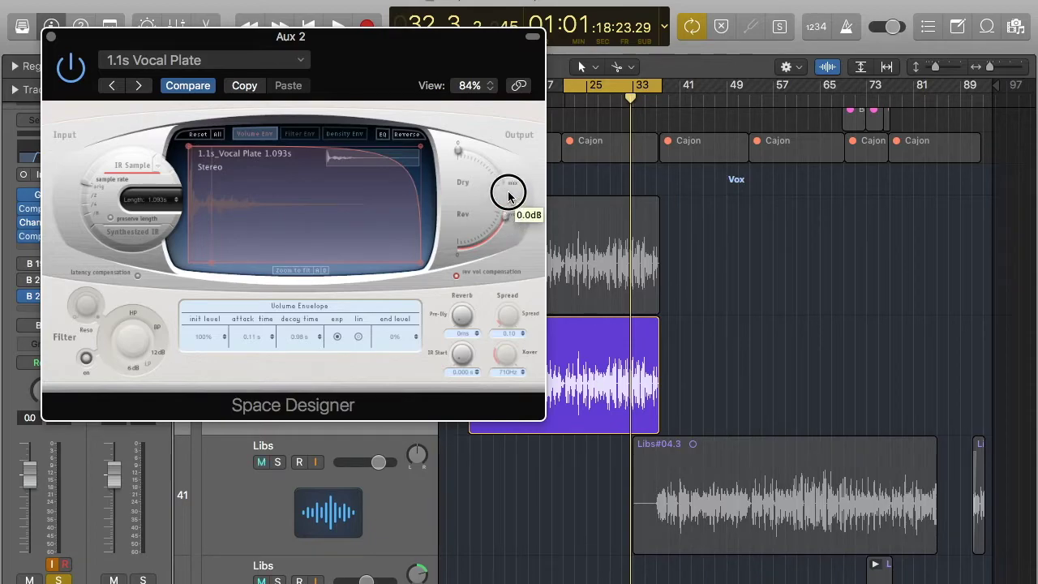
left_click(51, 37)
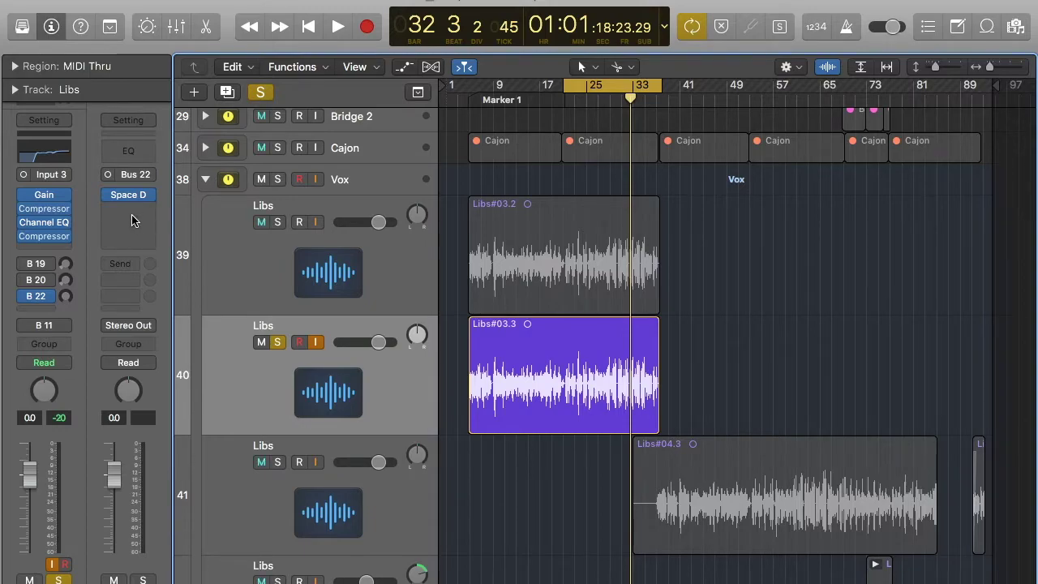
Audition the vocals briefly, then raise the Libs B 22 send to about -7.8 dB
key("space")
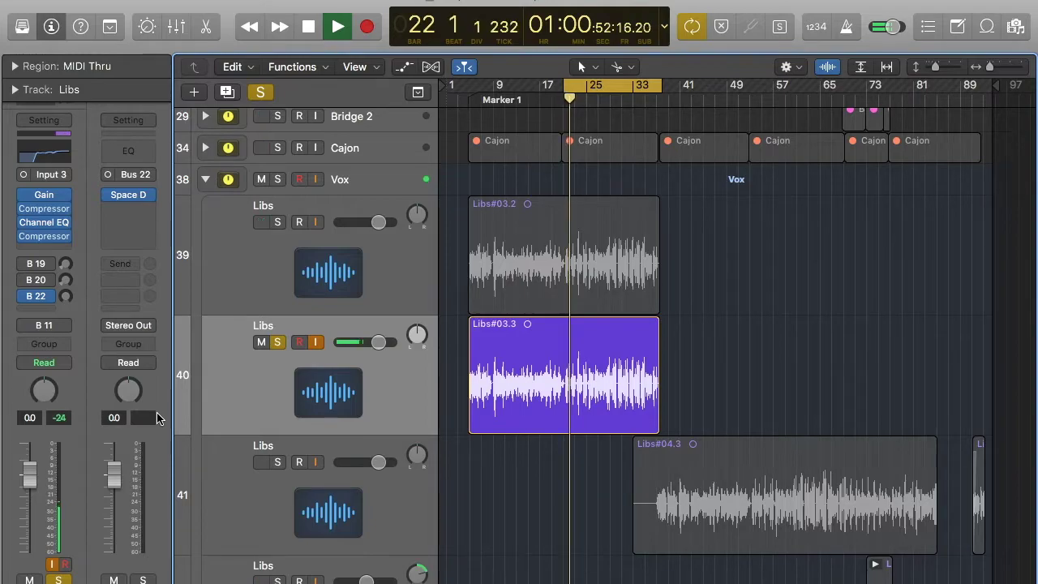
key("space")
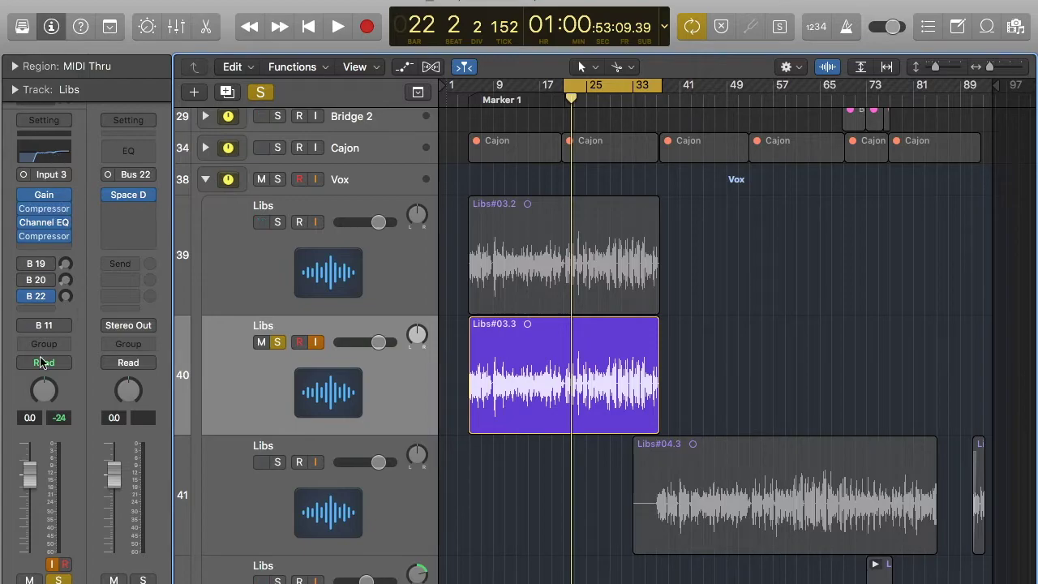
mouse_move(53, 228)
left_click_drag(66, 298, 99, 298)
While playing back, raise the Libs B 22 send, then settle it at -17.0 dB
key("space")
left_click(66, 298)
left_click_drag(66, 298, 78, 216)
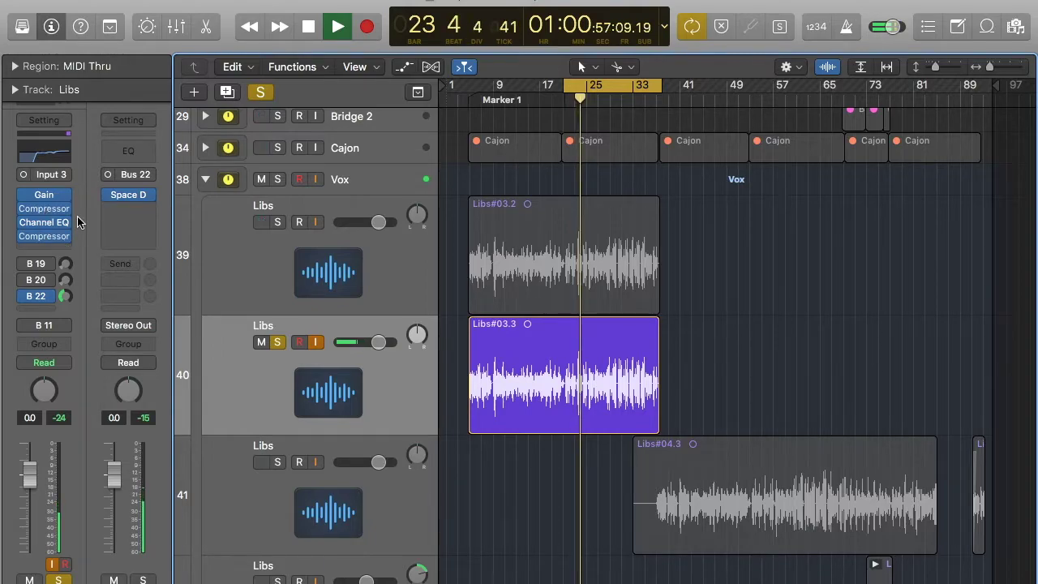
key("space")
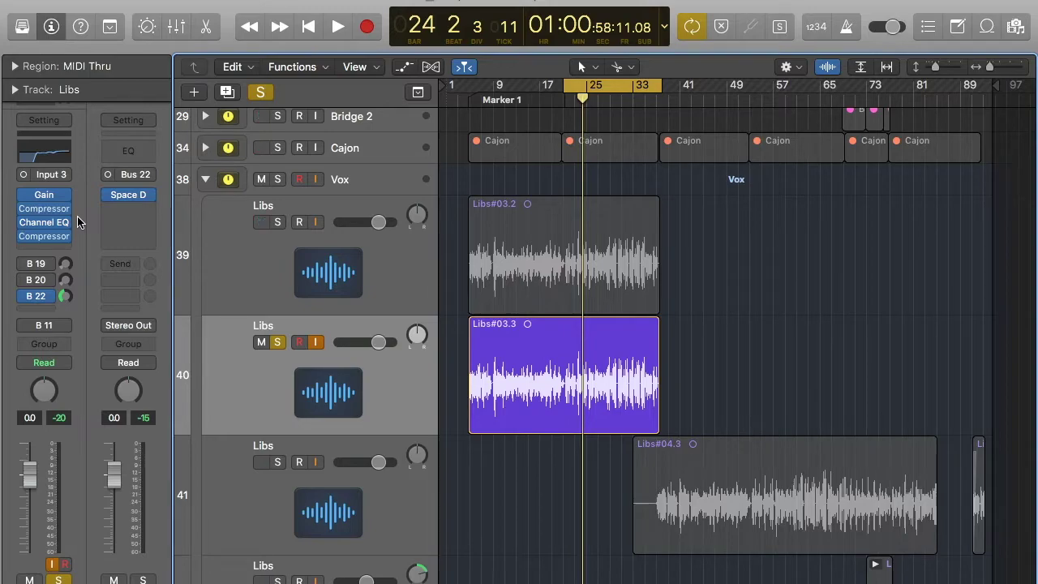
left_click(65, 297)
left_click_drag(65, 297, 70, 324)
Play the song briefly to check the reverb balance, stopping at bar 23
key("space")
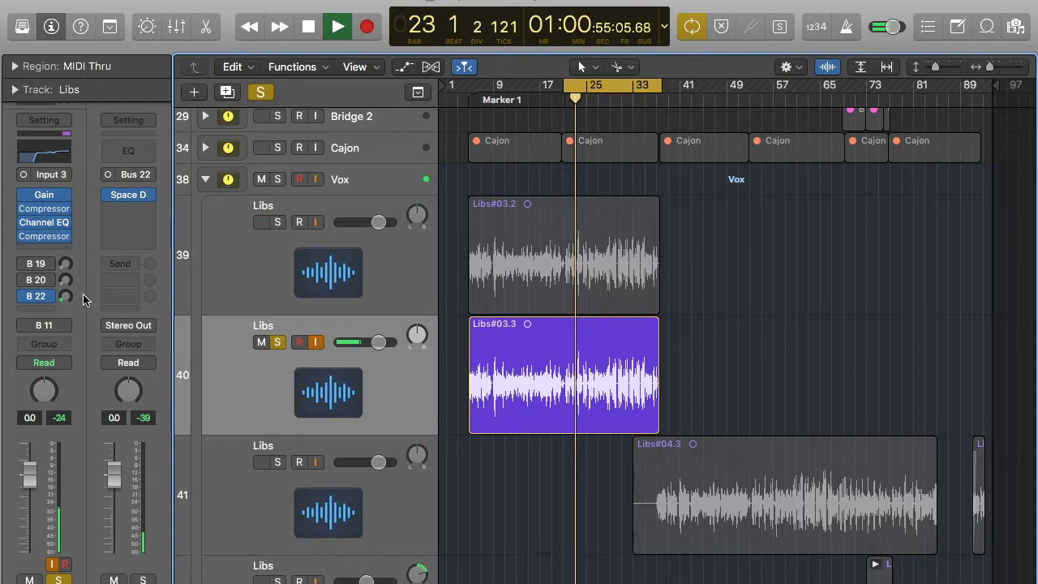
key("space")
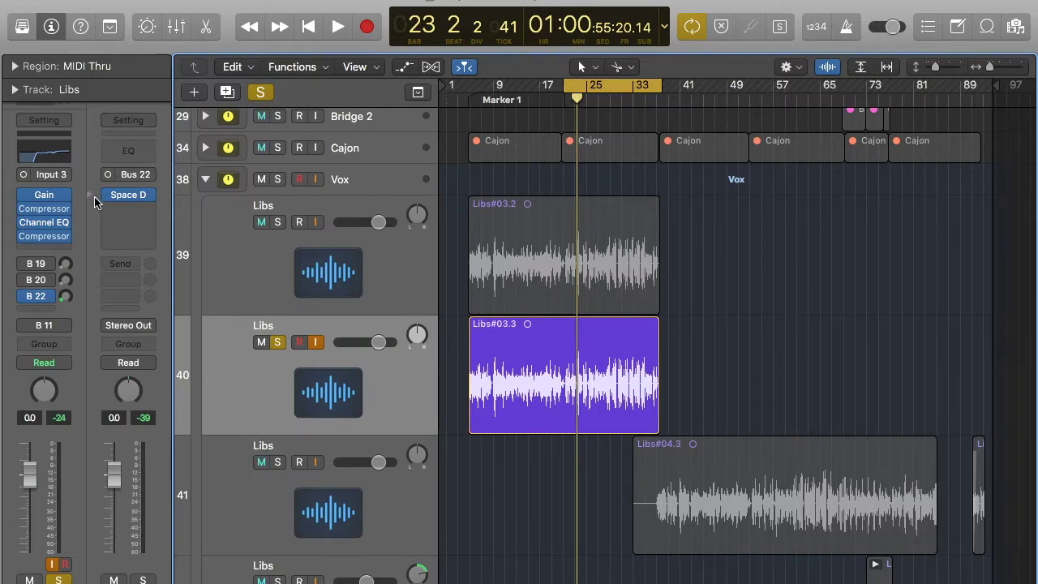
mouse_move(42, 302)
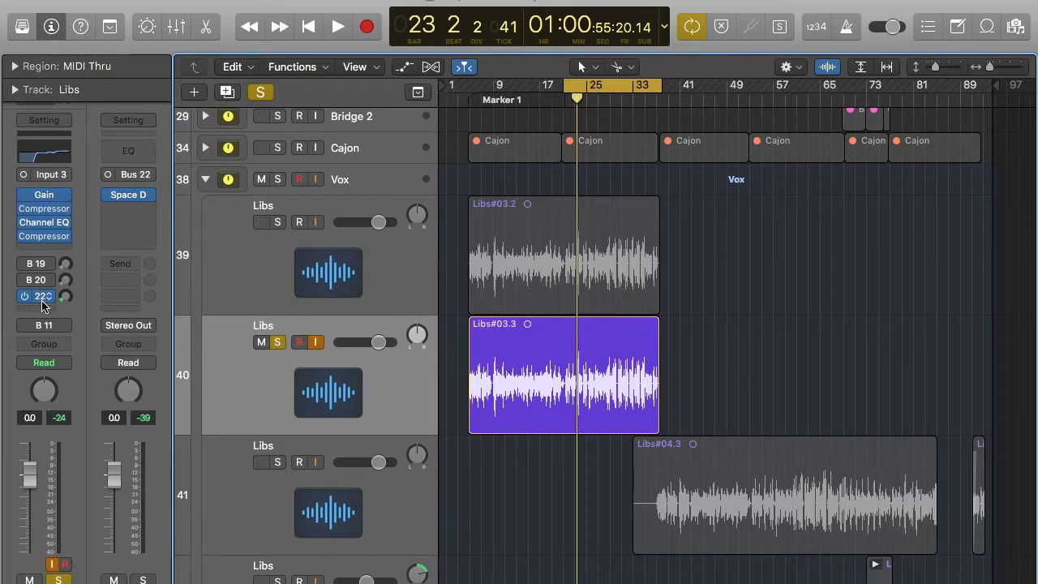
In Aux 2's Channel EQ with Analyzer on, cut 1040 Hz by 3.5 dB (Q 0.48) and shelf +4.5 dB at 2400 Hz
mouse_move(124, 236)
left_click(130, 153)
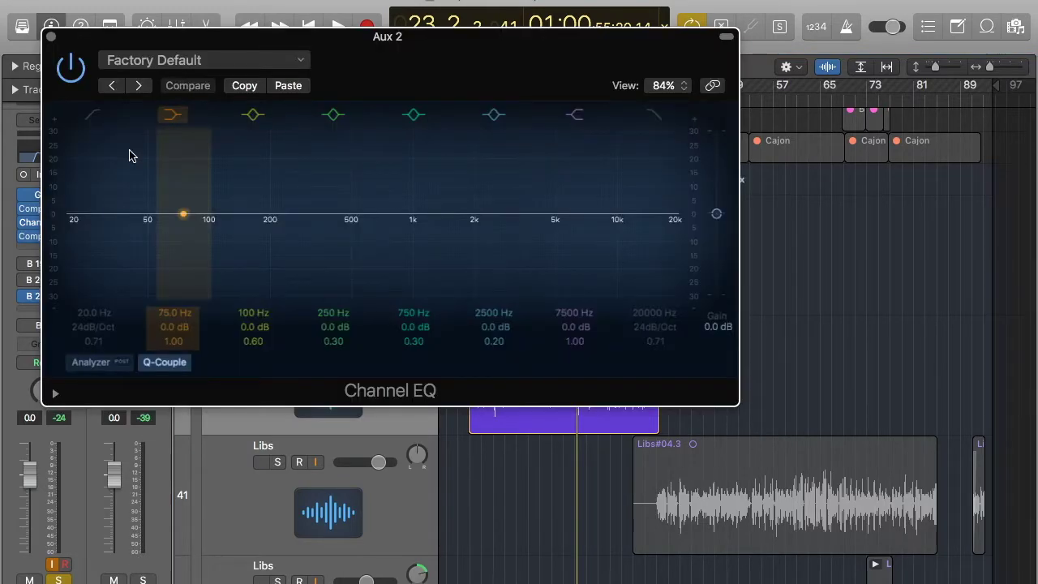
left_click(99, 366)
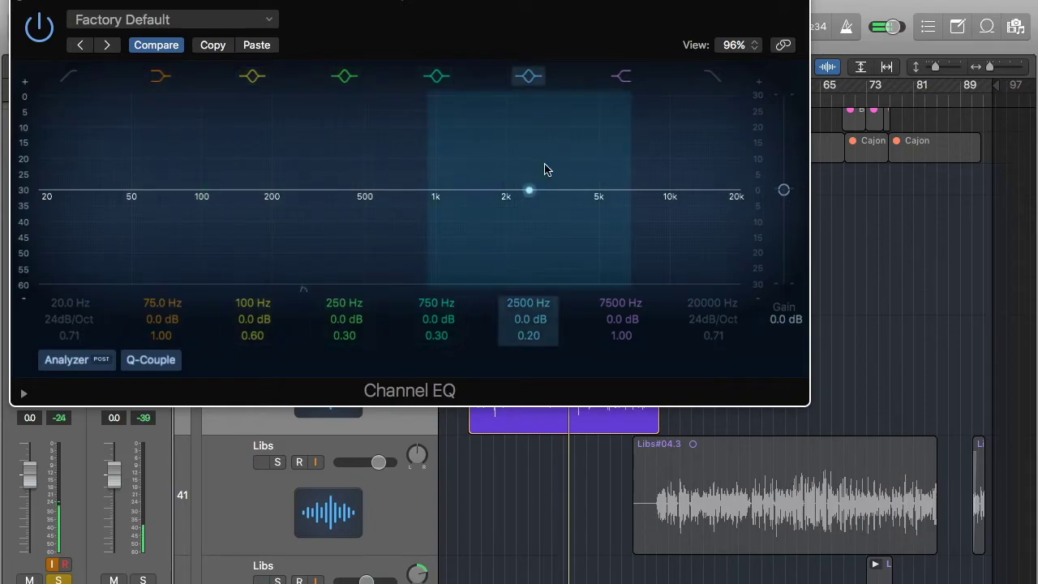
left_click_drag(642, 171, 521, 157)
left_click_drag(408, 167, 437, 68)
left_click_drag(436, 335, 445, 257)
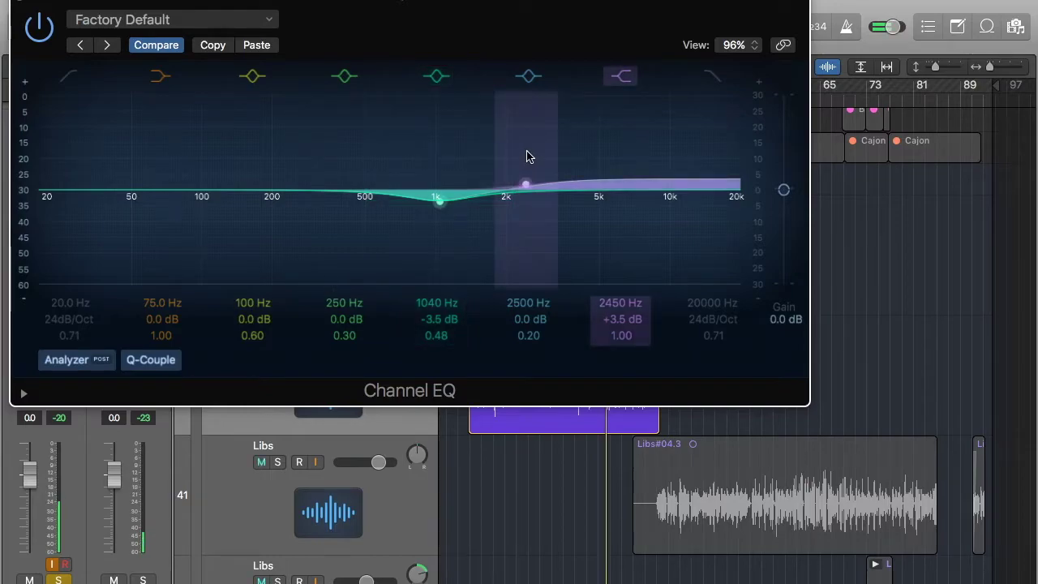
left_click_drag(526, 152, 524, 153)
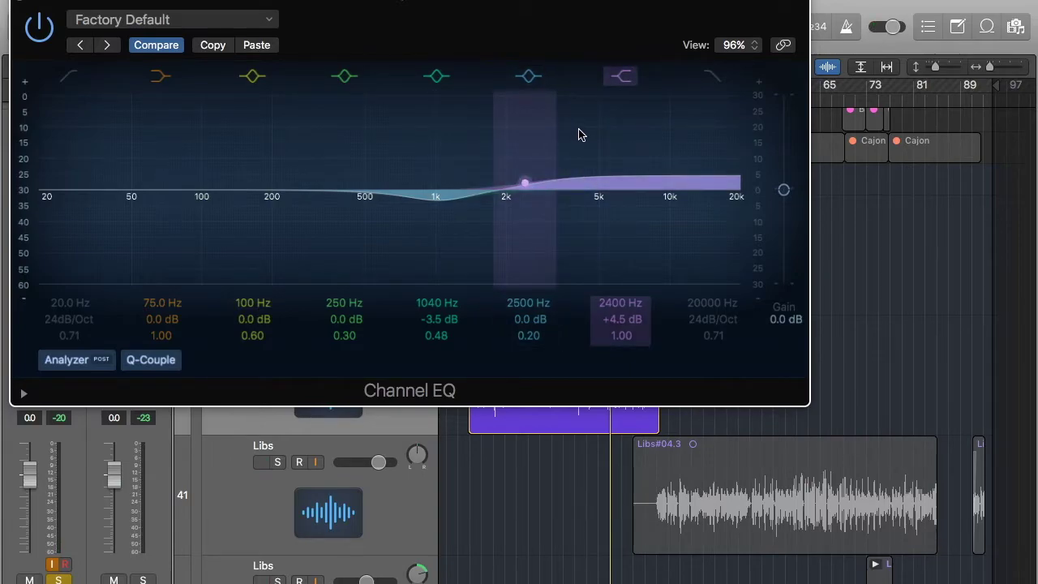
left_click(443, 157)
key("ctrl+m")
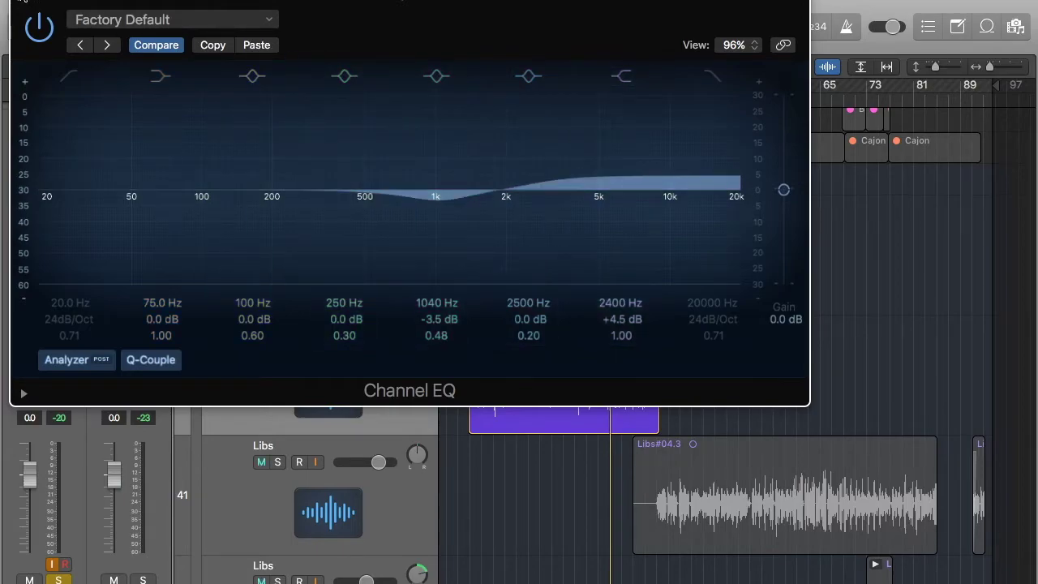
Close the vocal aux EQ and briefly play the song to hear the change
left_click(21, 3)
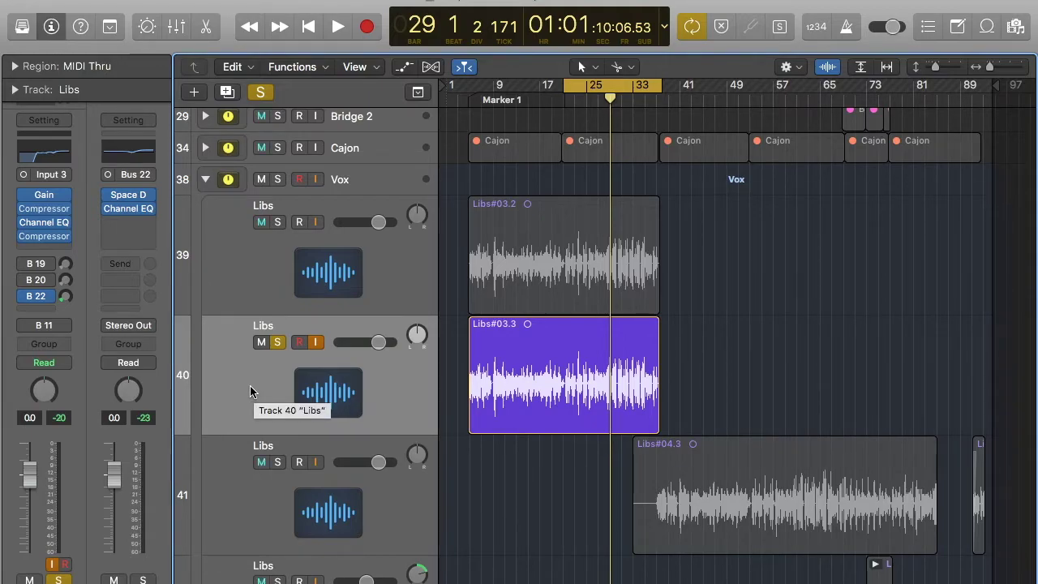
key("space")
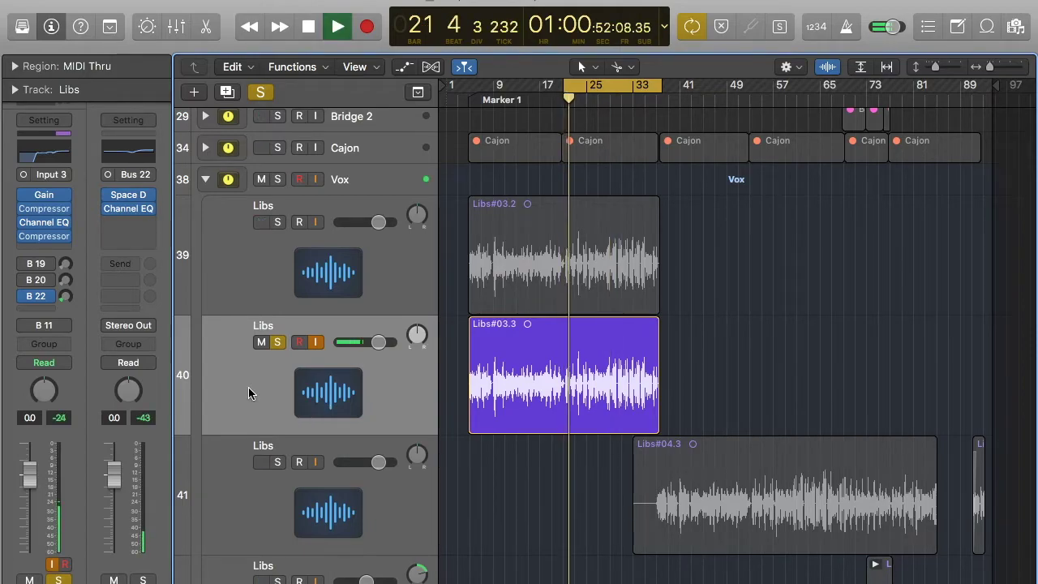
key("space")
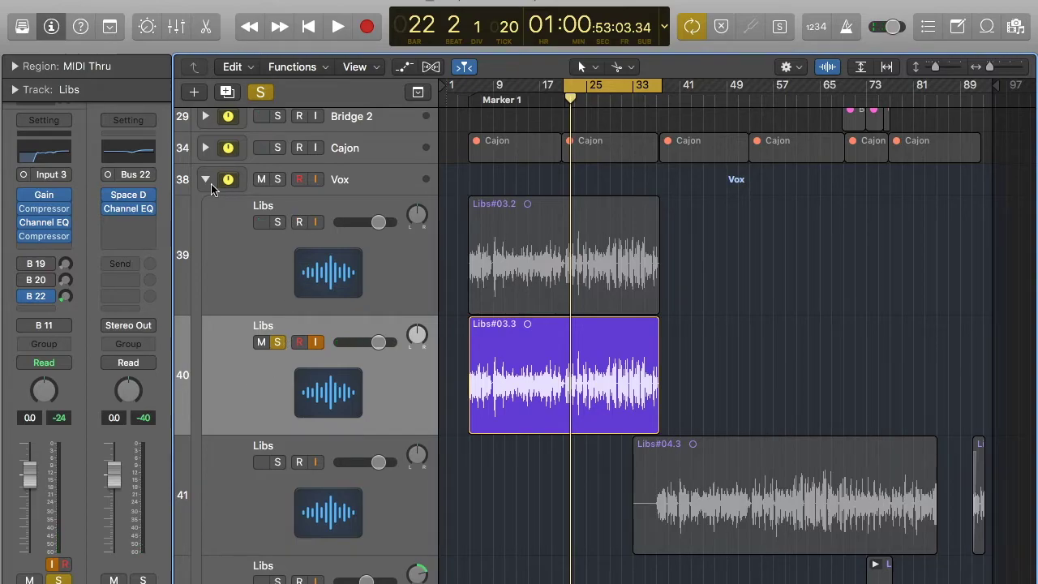
Scroll the track list to the top and expand the Riff Muted stack to show its guitars
scroll(220, 271, "up", 5)
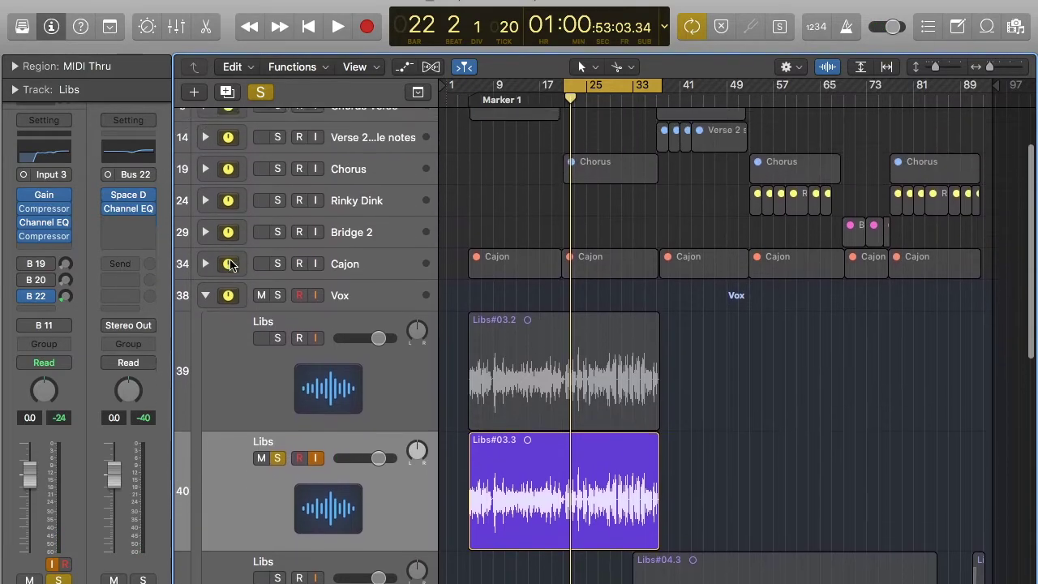
scroll(231, 264, "up", 1)
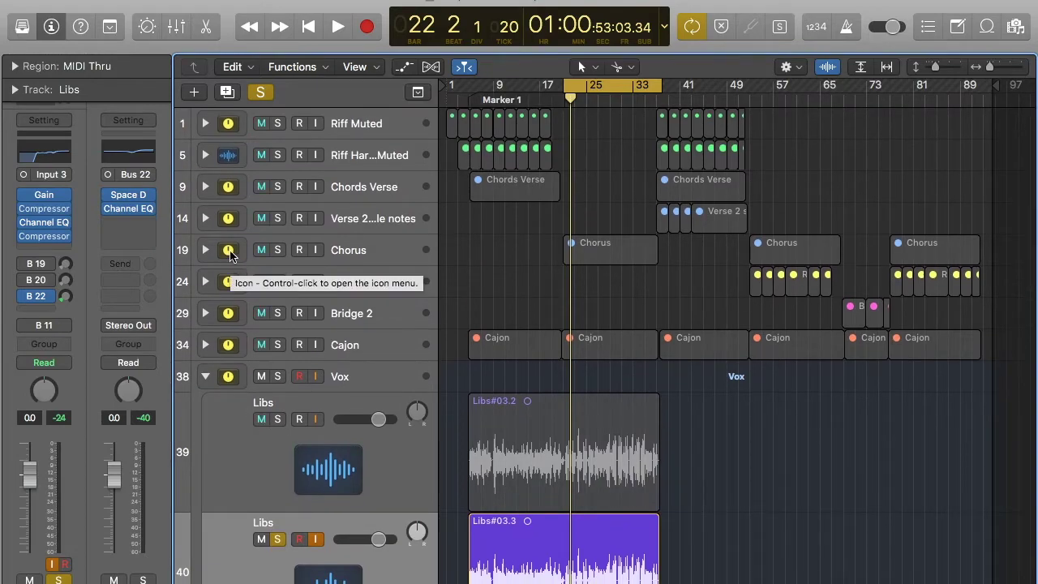
left_click(206, 123)
Select the Riff Muted tracks and inspect the Bus 8 reverb aux's Channel EQ
left_click(371, 158)
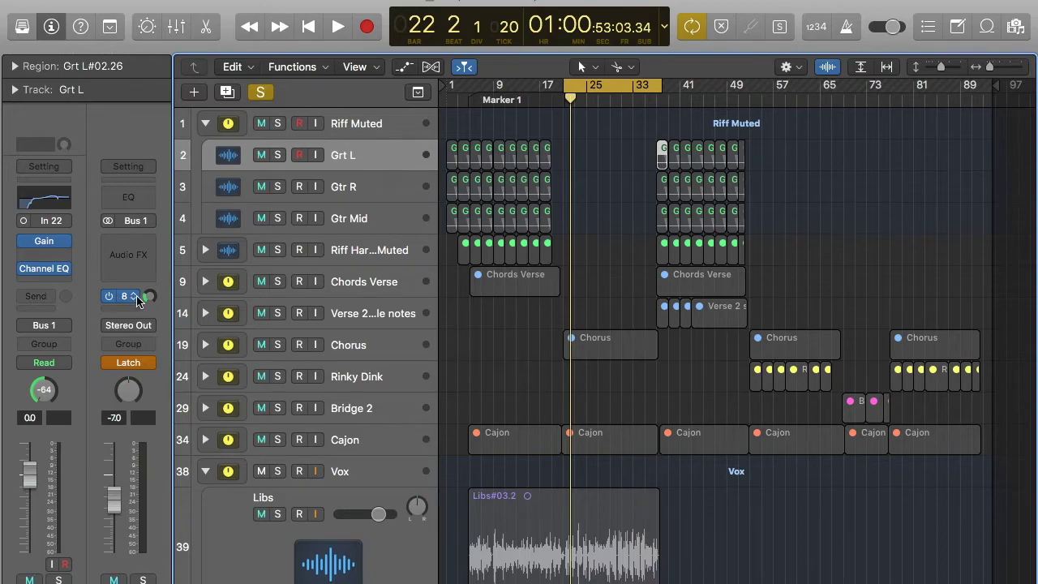
left_click(367, 127)
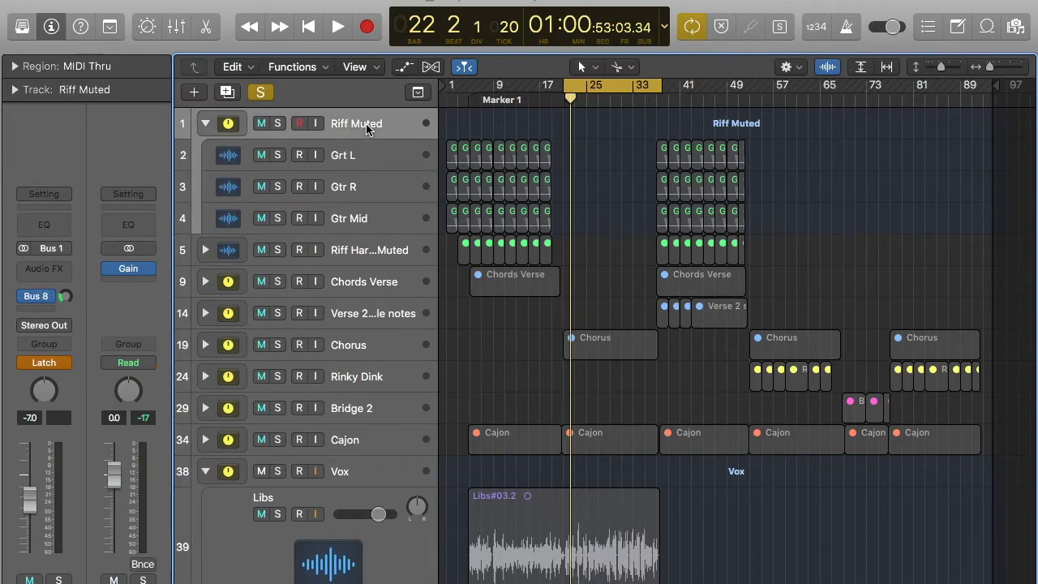
left_click(48, 301)
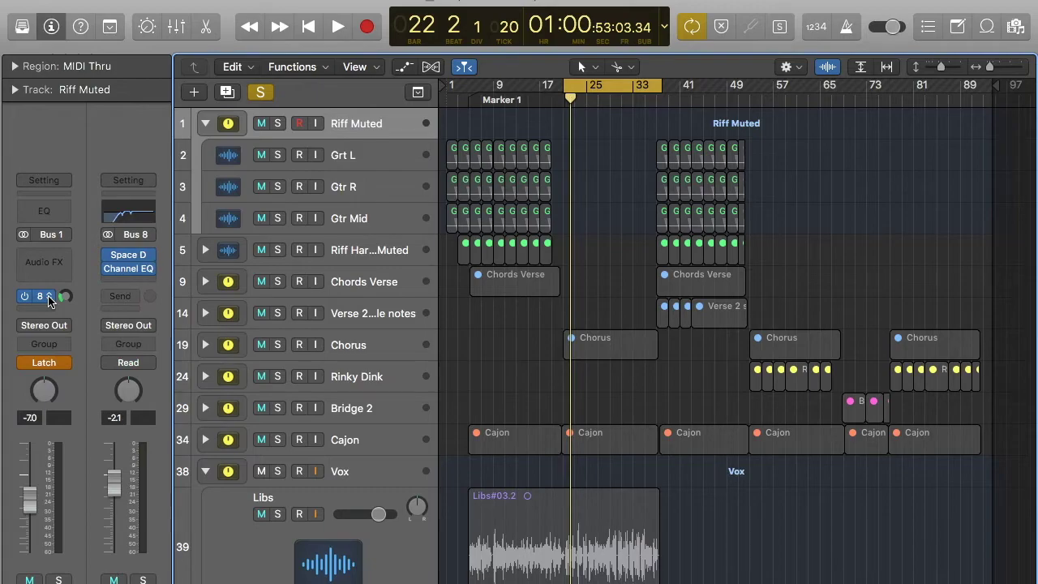
left_click(138, 216)
left_click(51, 36)
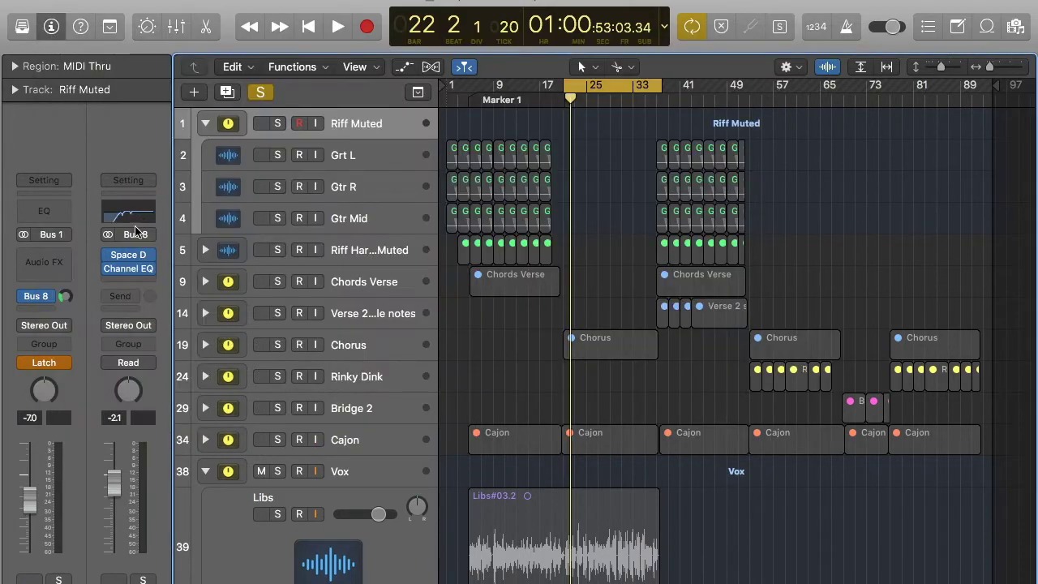
Collapse the Riff Muted stack to hide its three guitar tracks
mouse_move(118, 259)
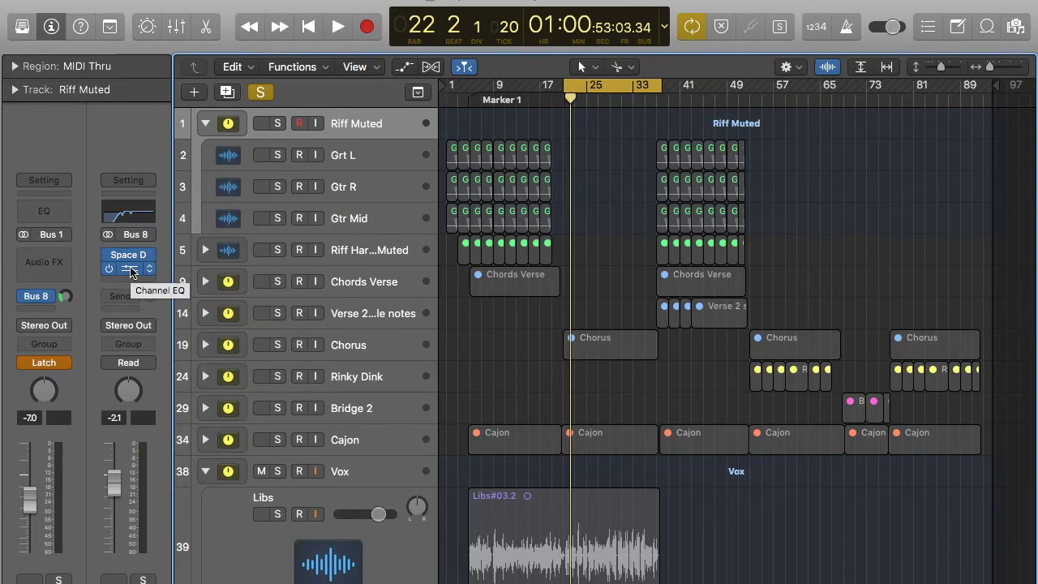
left_click(206, 125)
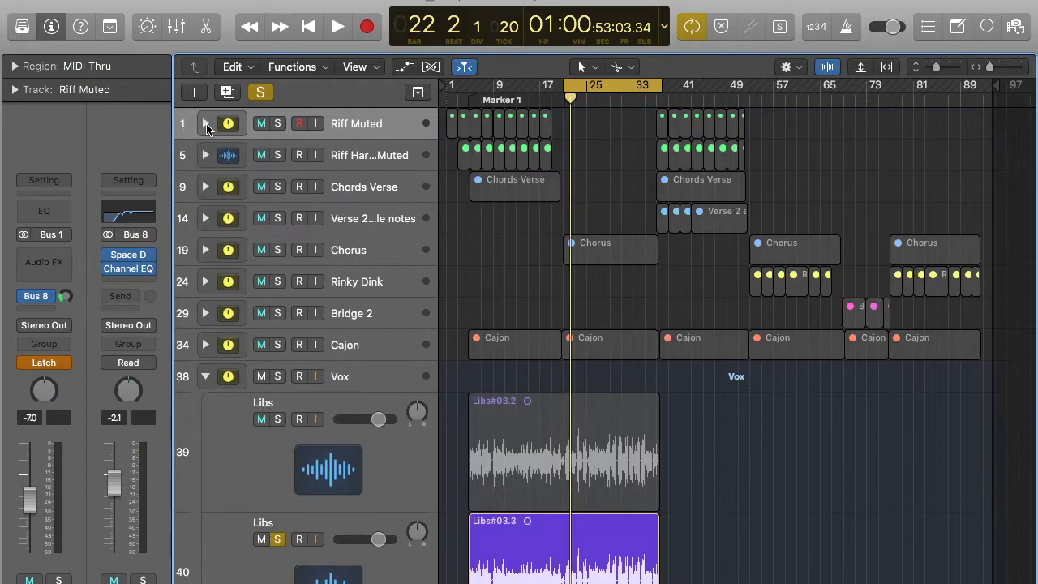
scroll(344, 268, "down", 5)
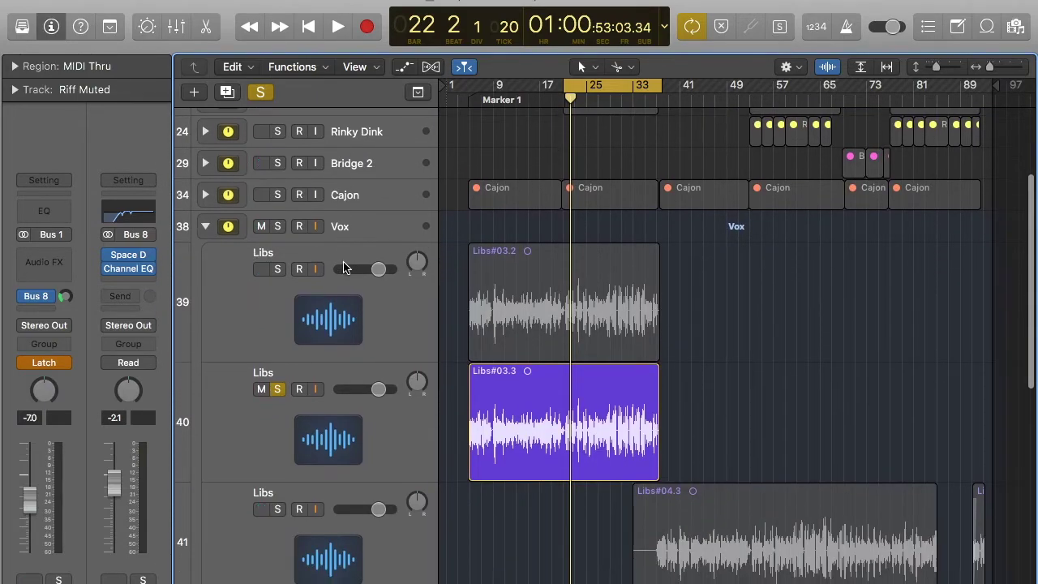
Inspect the channel strips and sends of Libs tracks 39, 40 and 41, then the Cajon track
left_click(372, 317)
left_click(372, 426)
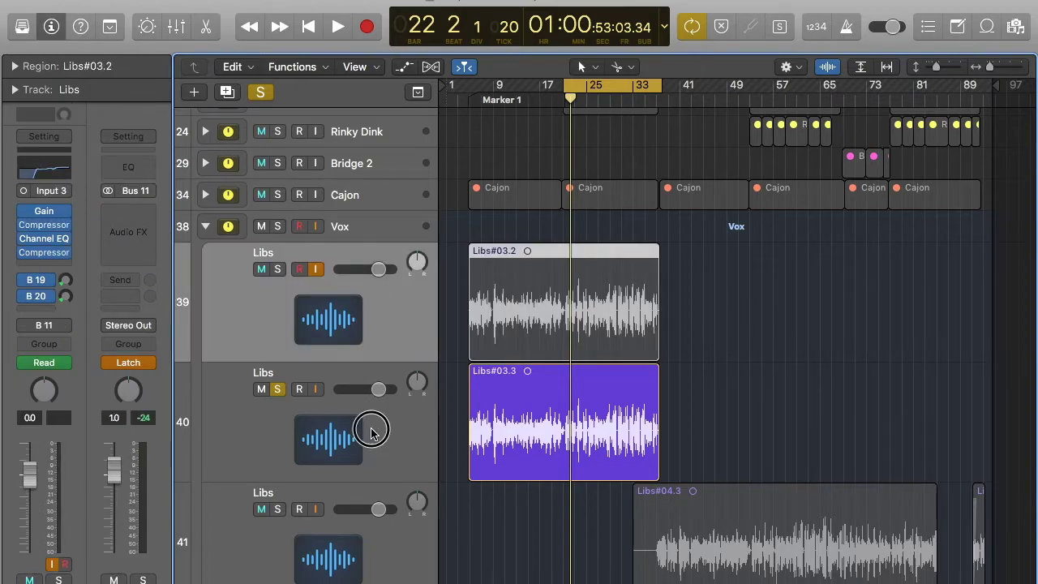
left_click(391, 324)
left_click(408, 564)
scroll(401, 552, "down", 5)
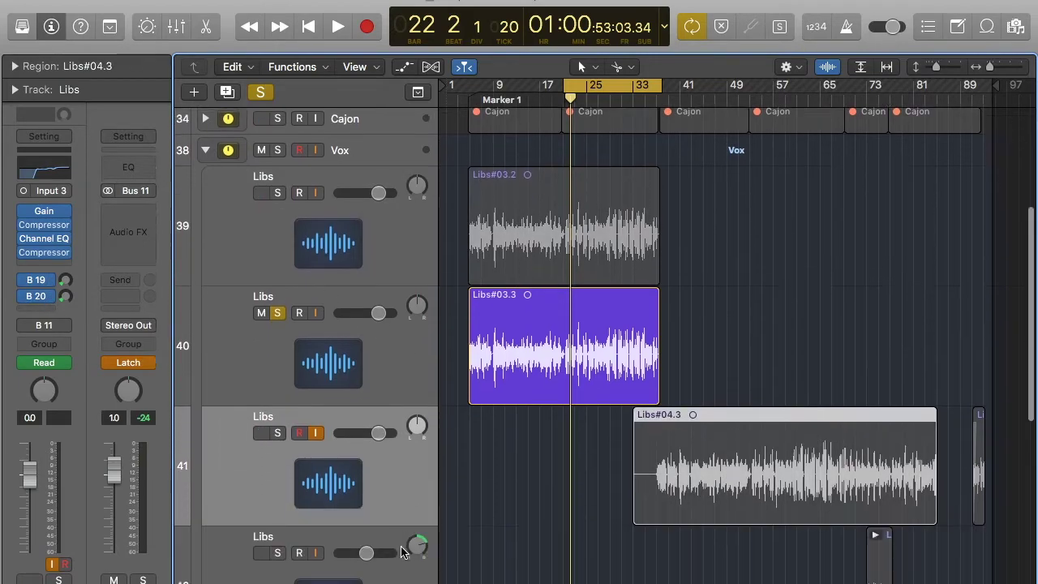
left_click(401, 550)
scroll(401, 549, "up", 5)
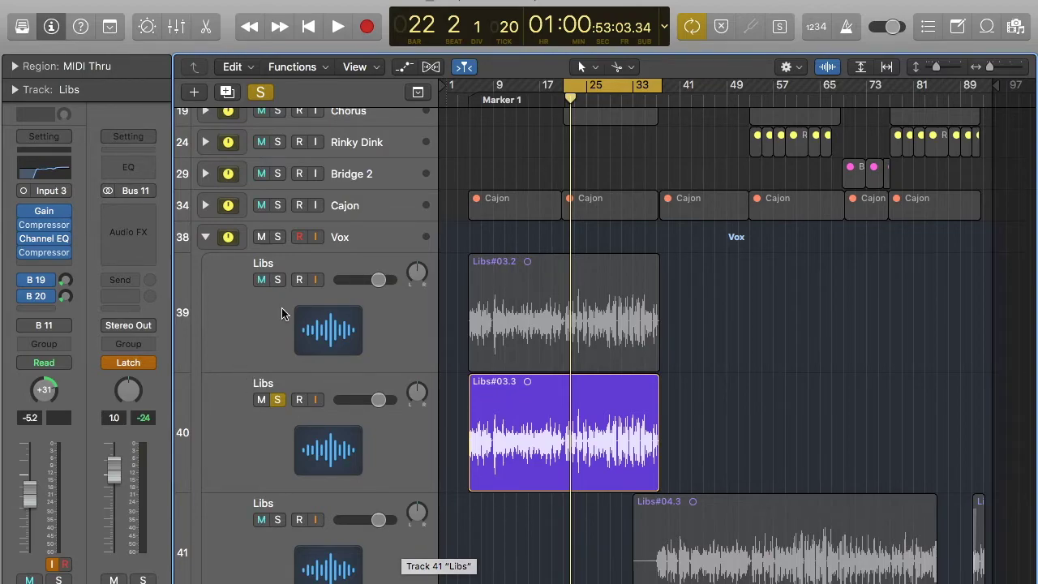
left_click(397, 205)
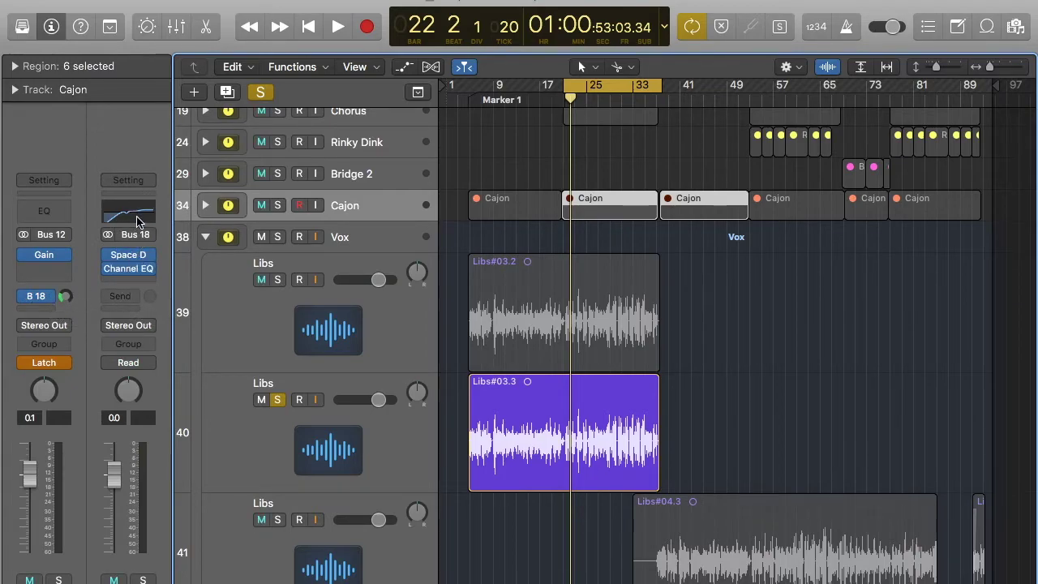
Open the DrumVerb Space Designer on the Bus 18 cajon aux to check it, then close it
left_click(127, 258)
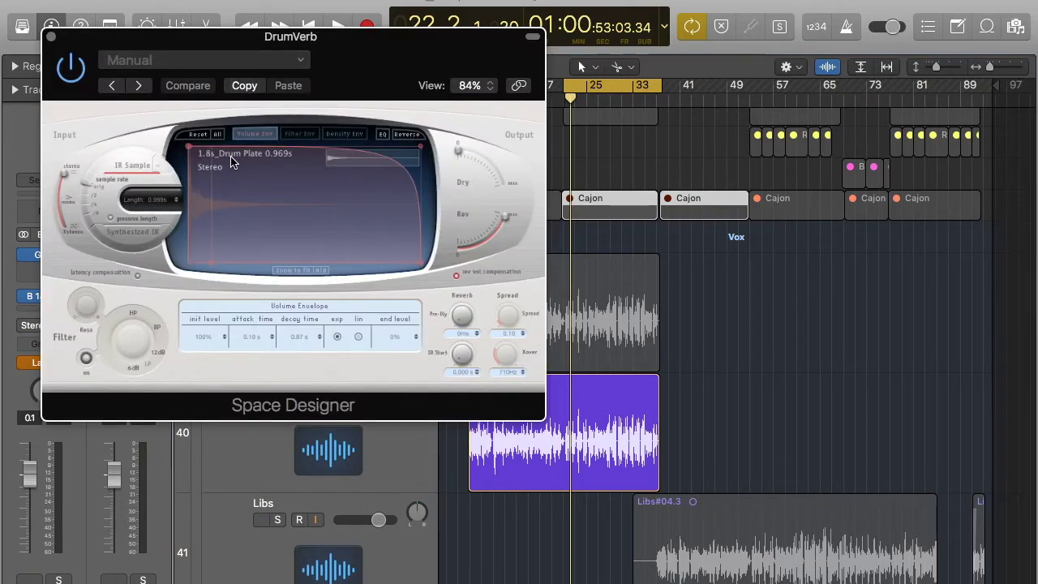
left_click(51, 37)
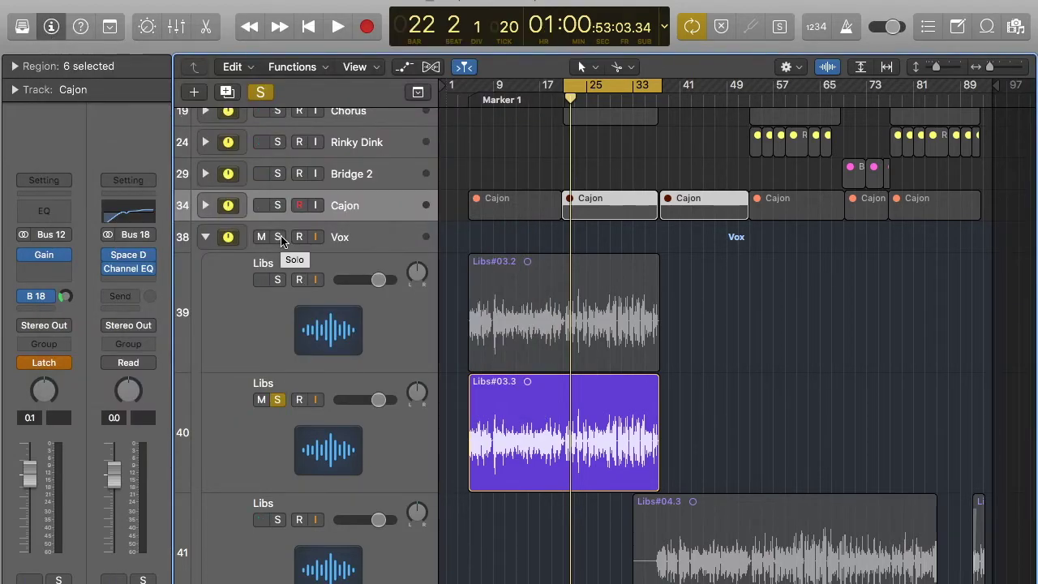
mouse_move(129, 272)
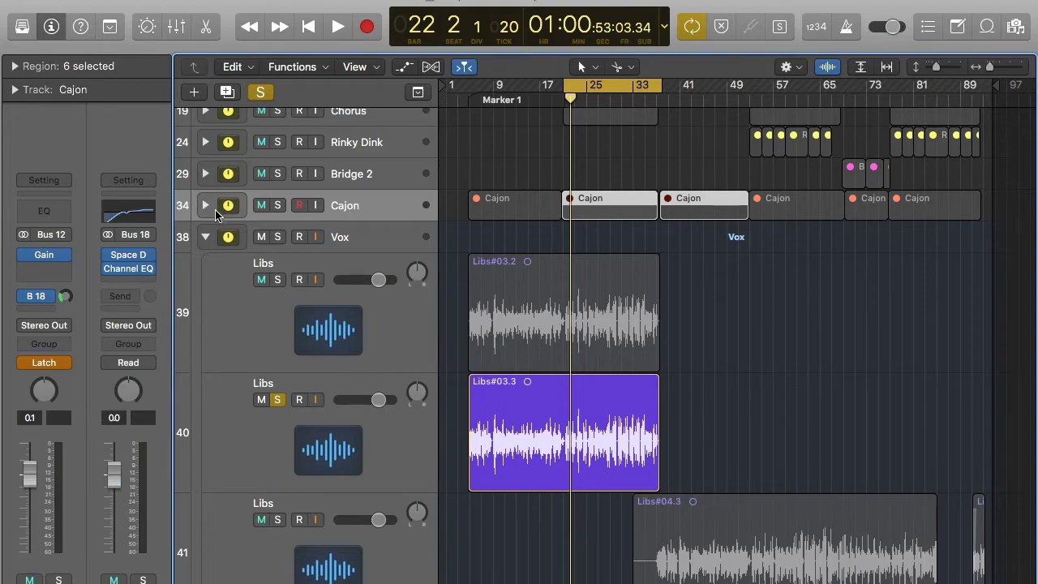
Mute and unsolo Libs track 40, collapse the Vox folder, and start playback
left_click(261, 401)
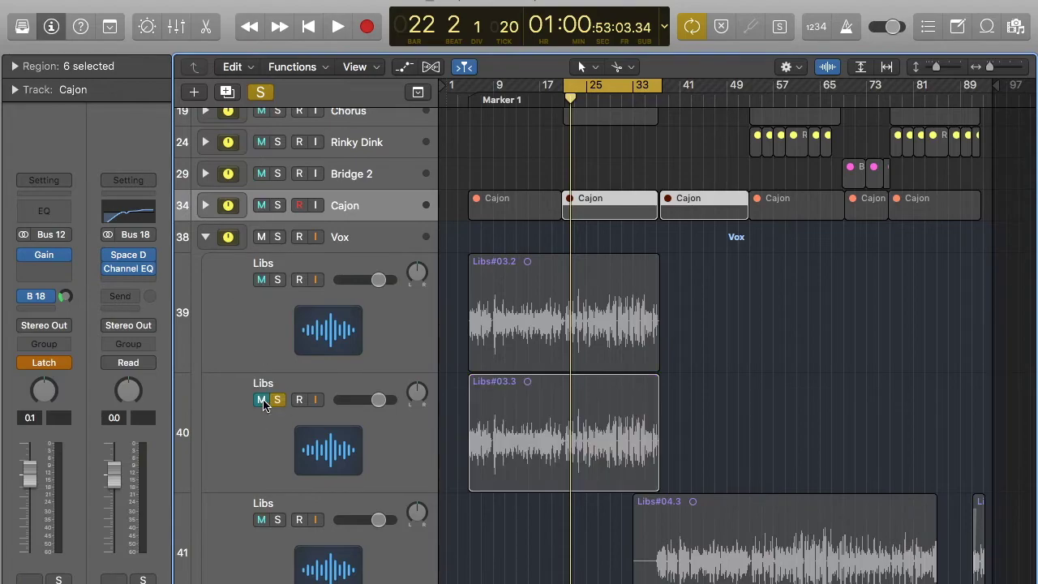
left_click(276, 399)
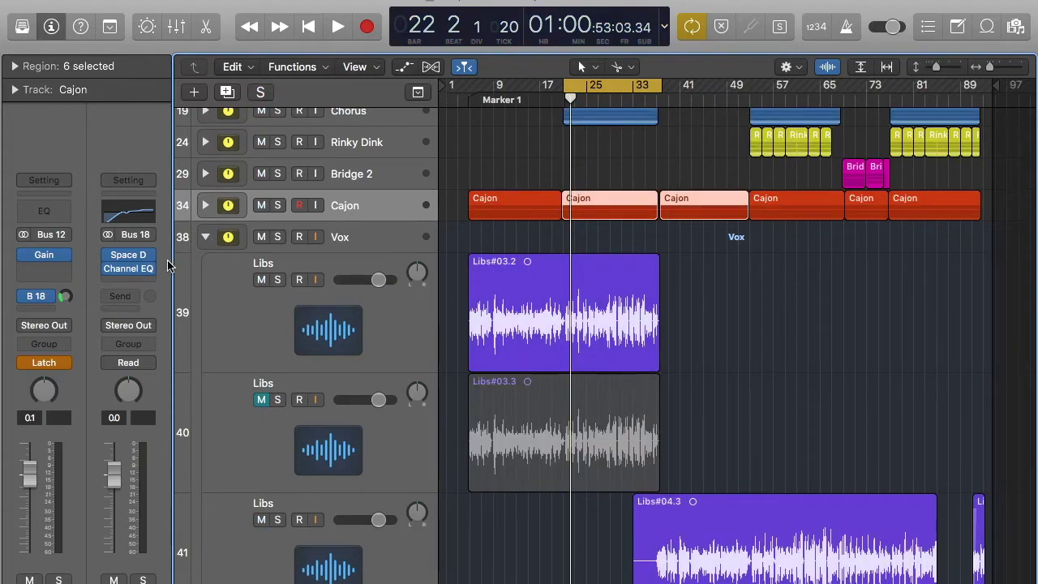
scroll(262, 420, "up", 5)
left_click(205, 377)
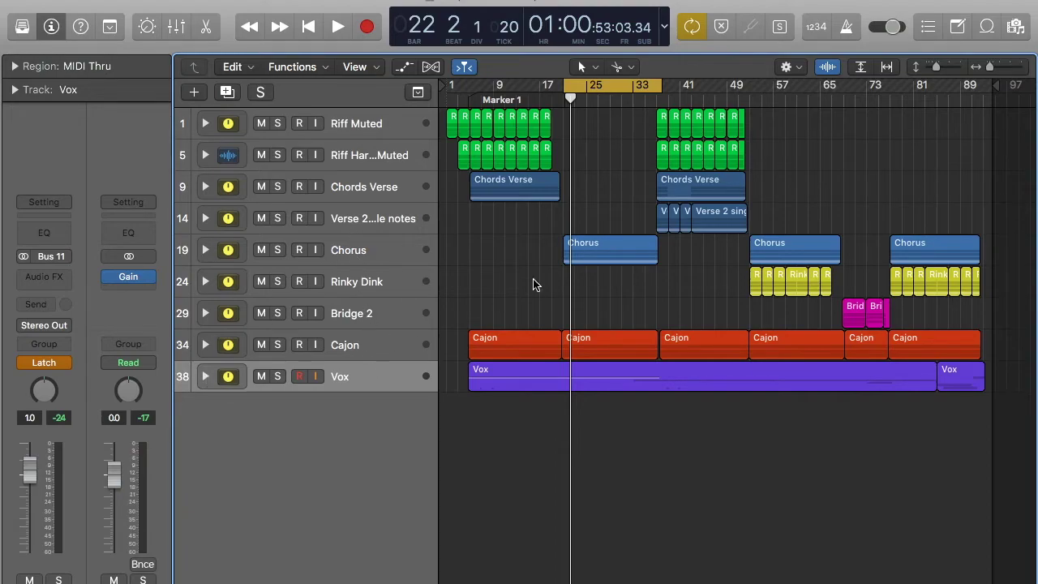
key("space")
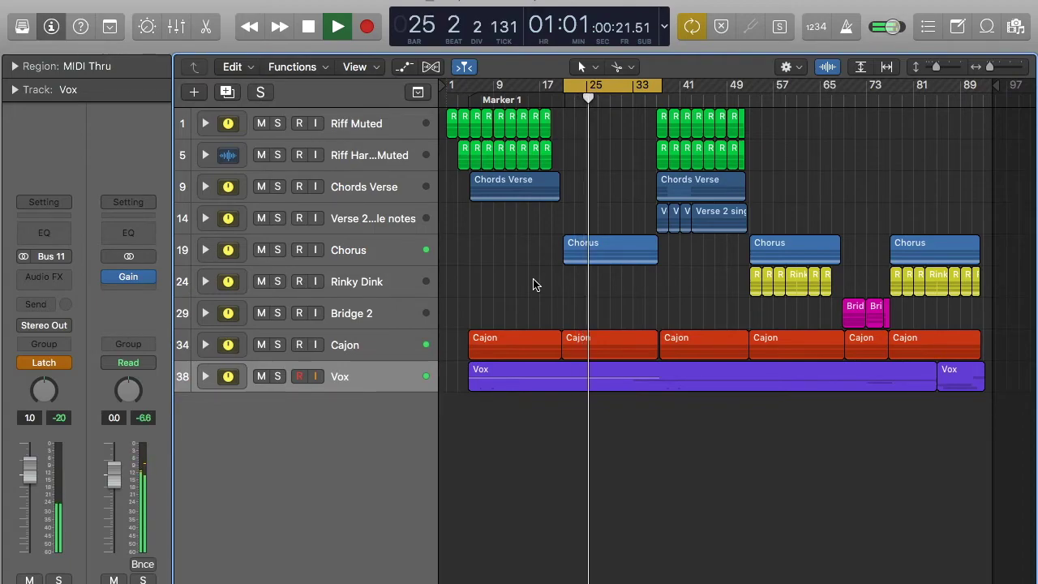
left_click(277, 345)
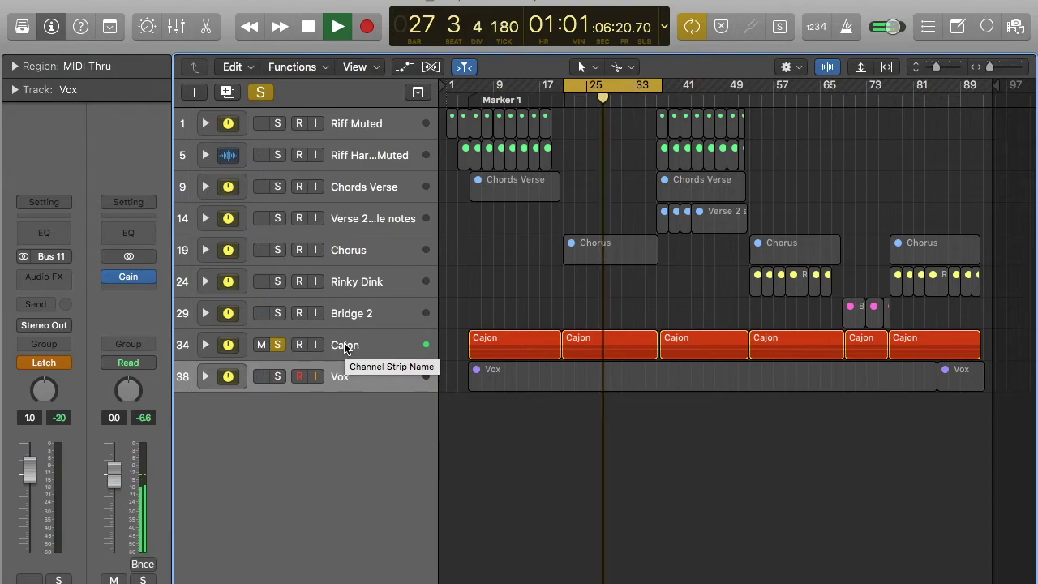
left_click(277, 345)
key("space")
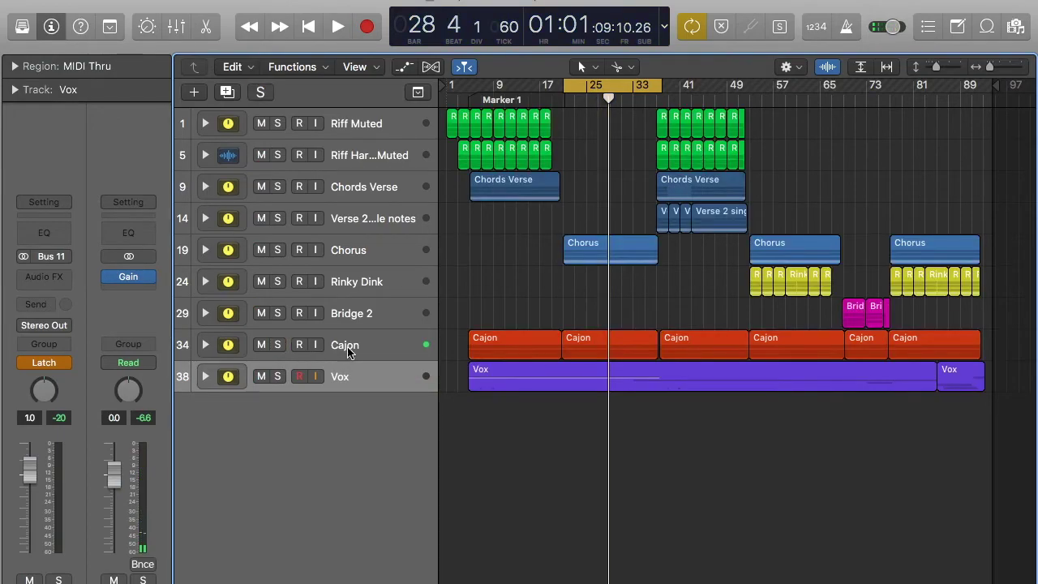